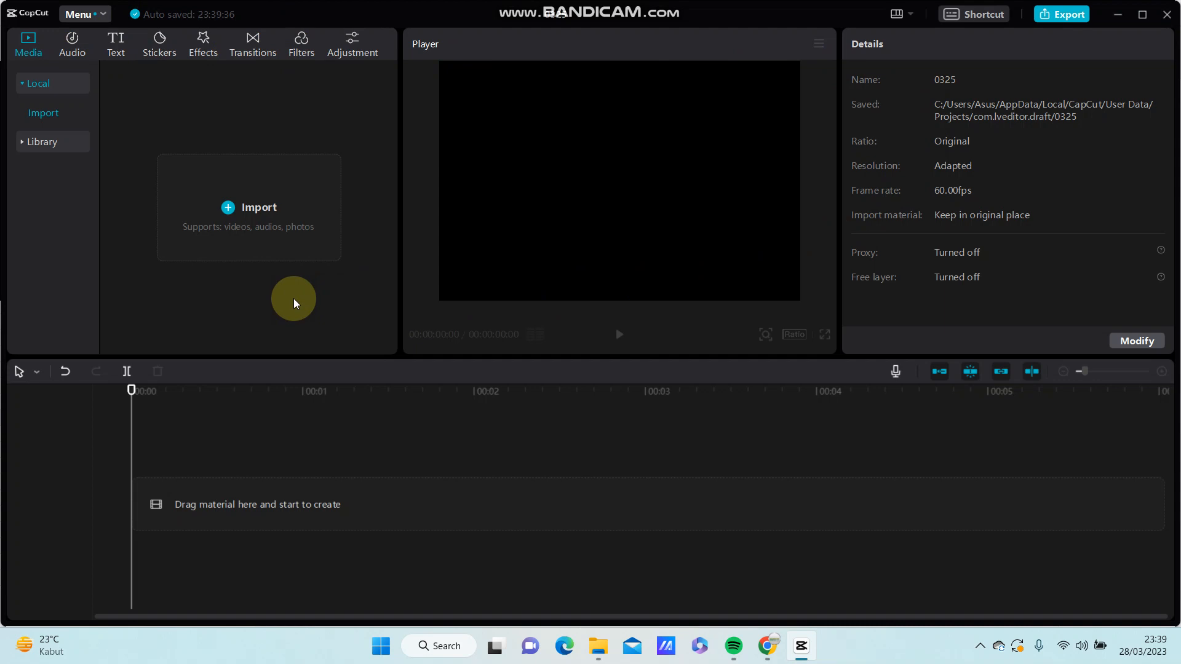
Import the first five images from the Downloads folder, including the two green-screen images, po and pk, into the project media.
click(262, 219)
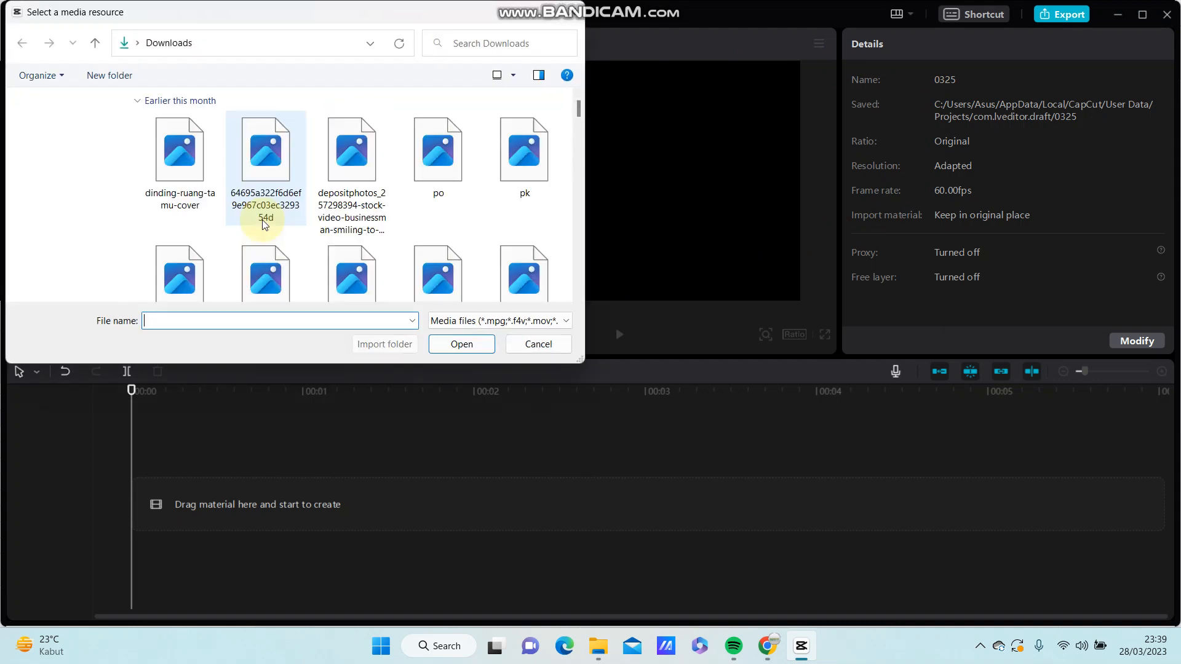
drag(132, 165, 511, 171)
click(462, 344)
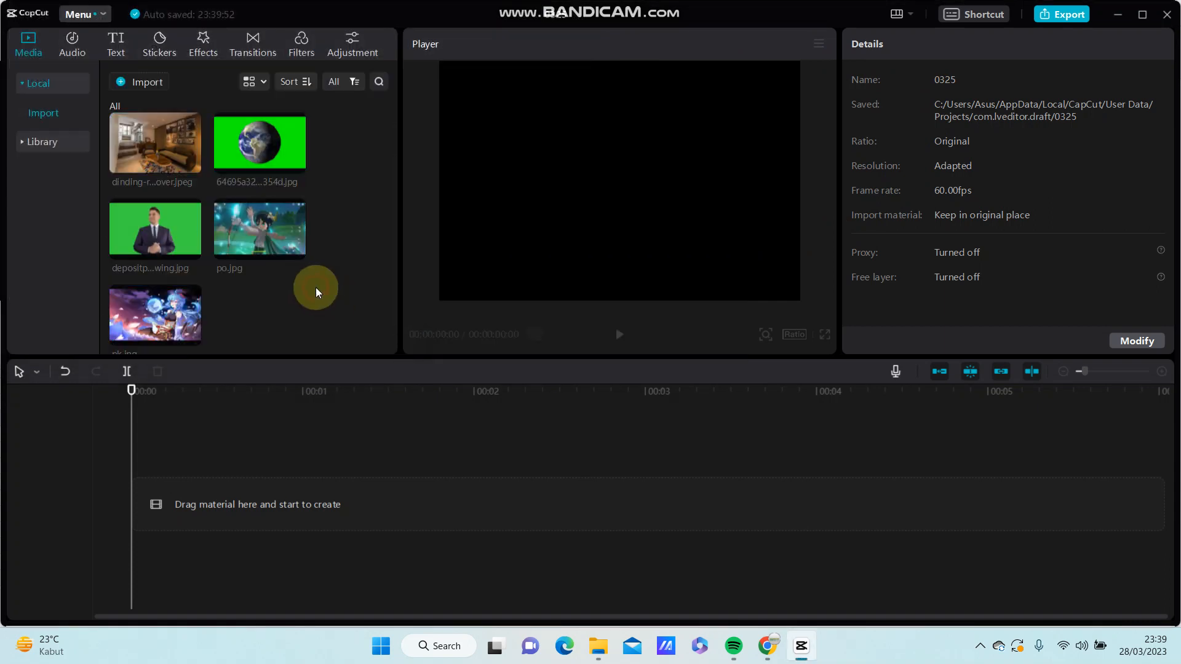
Place pk.jpg at the start of the main track and po.jpg directly after it.
drag(177, 323, 158, 488)
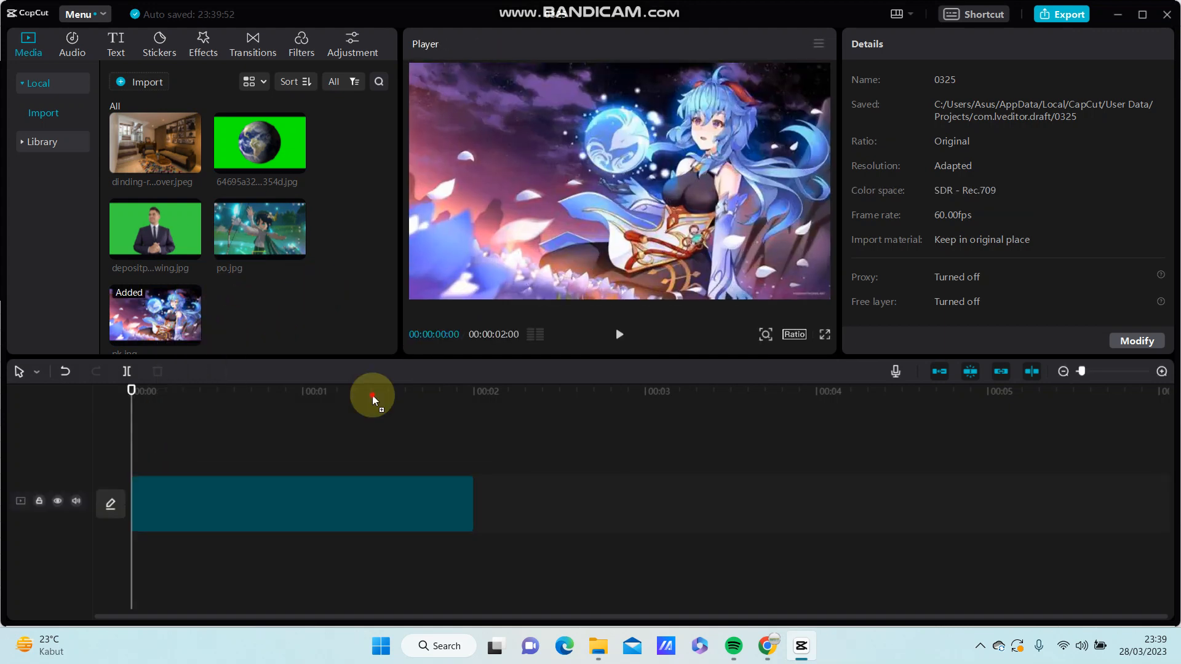
drag(260, 229, 455, 484)
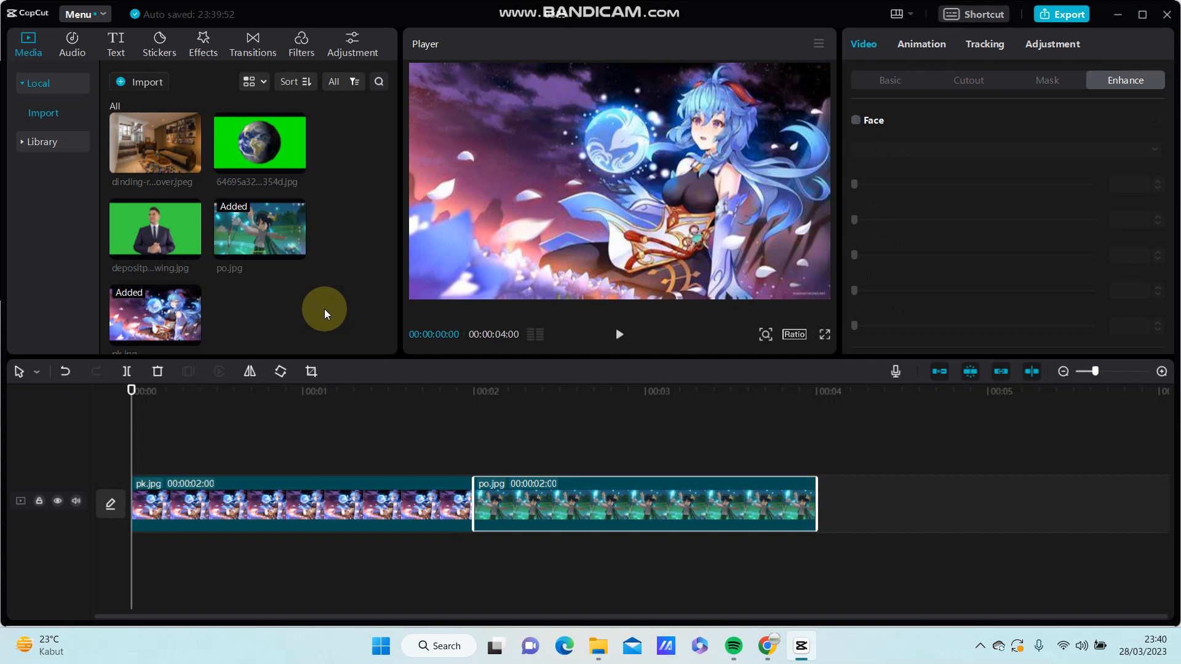
click(442, 495)
click(501, 492)
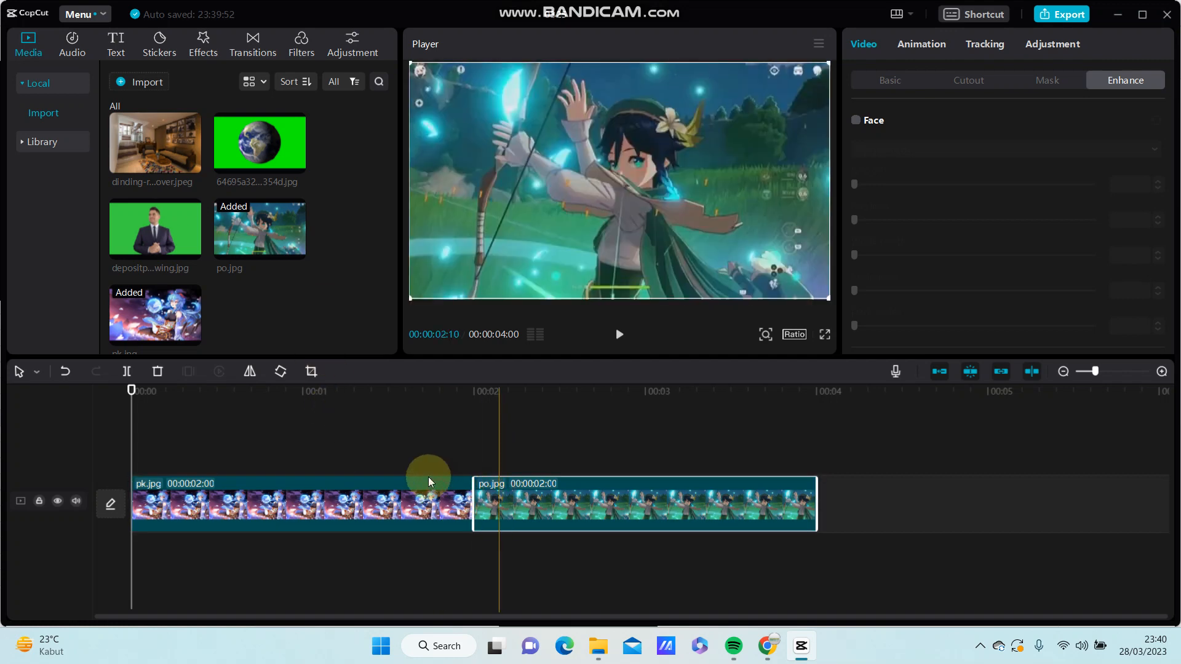
click(437, 489)
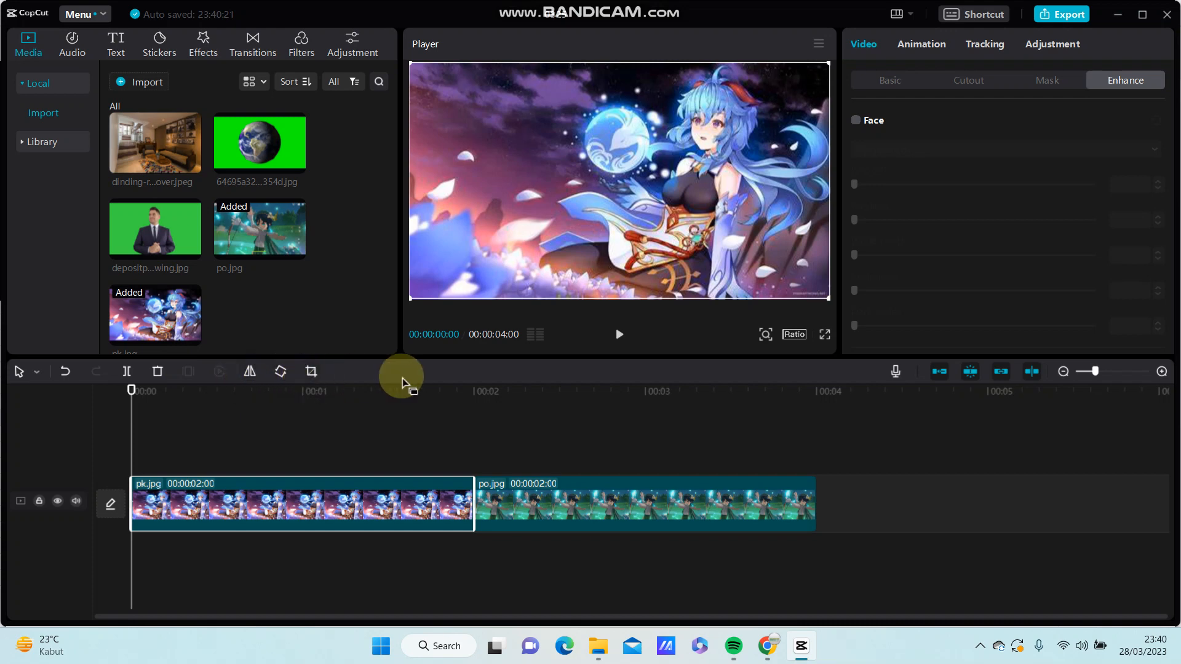
click(793, 336)
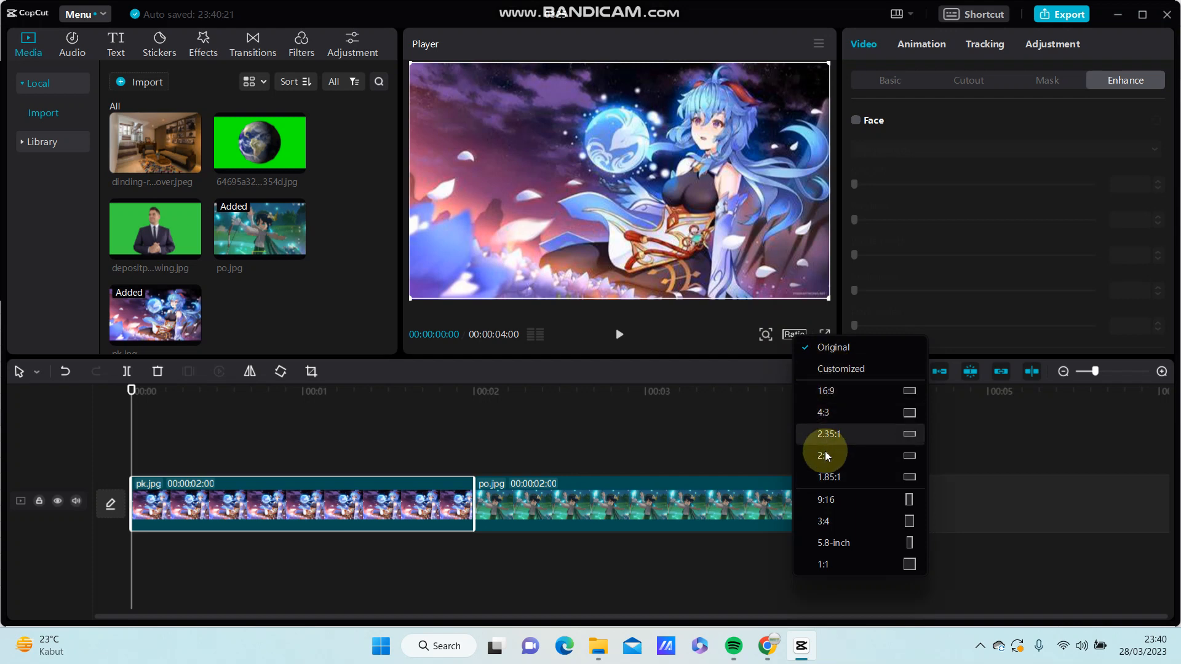
click(787, 337)
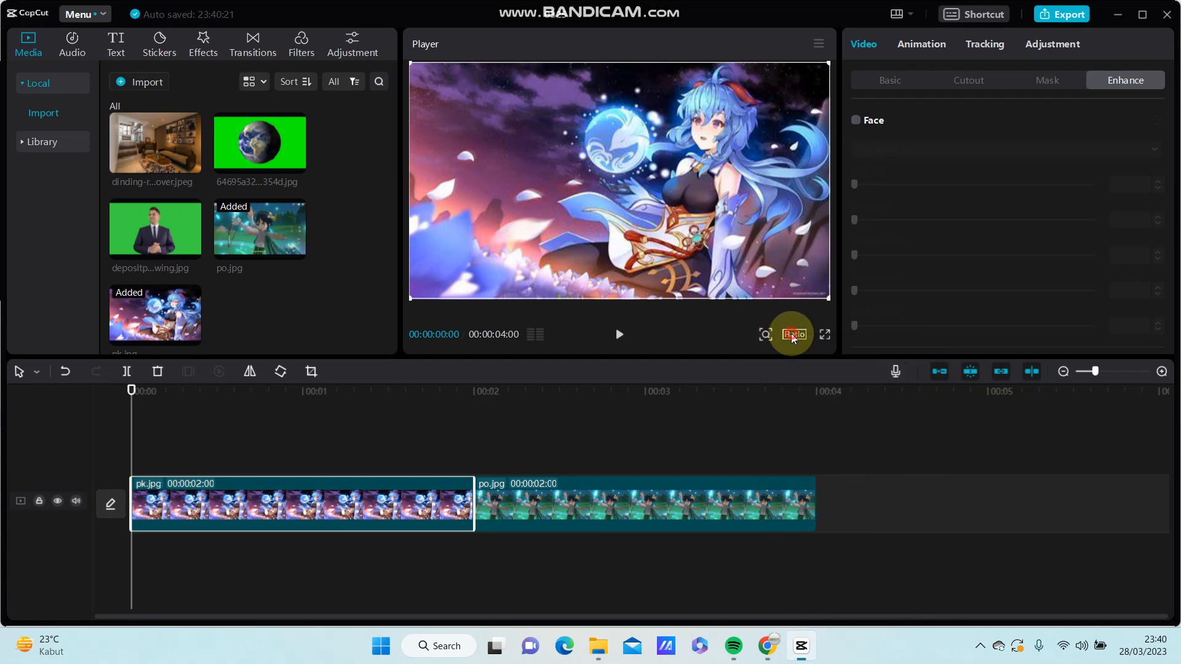
click(881, 84)
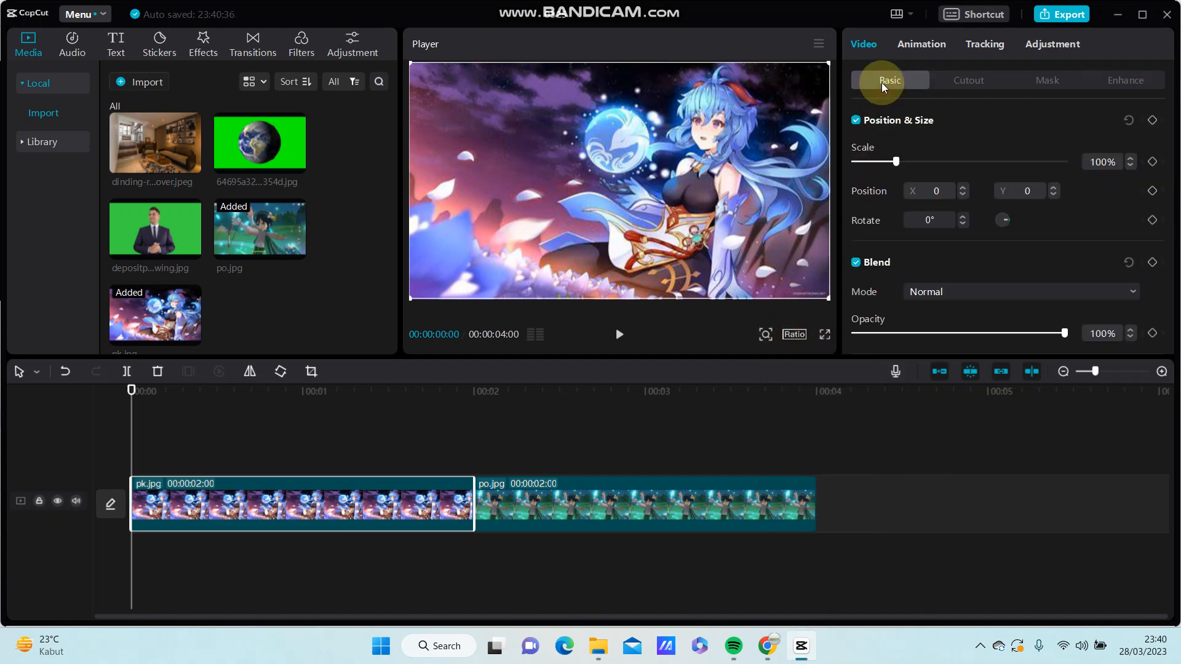
scroll(891, 198, down, 2)
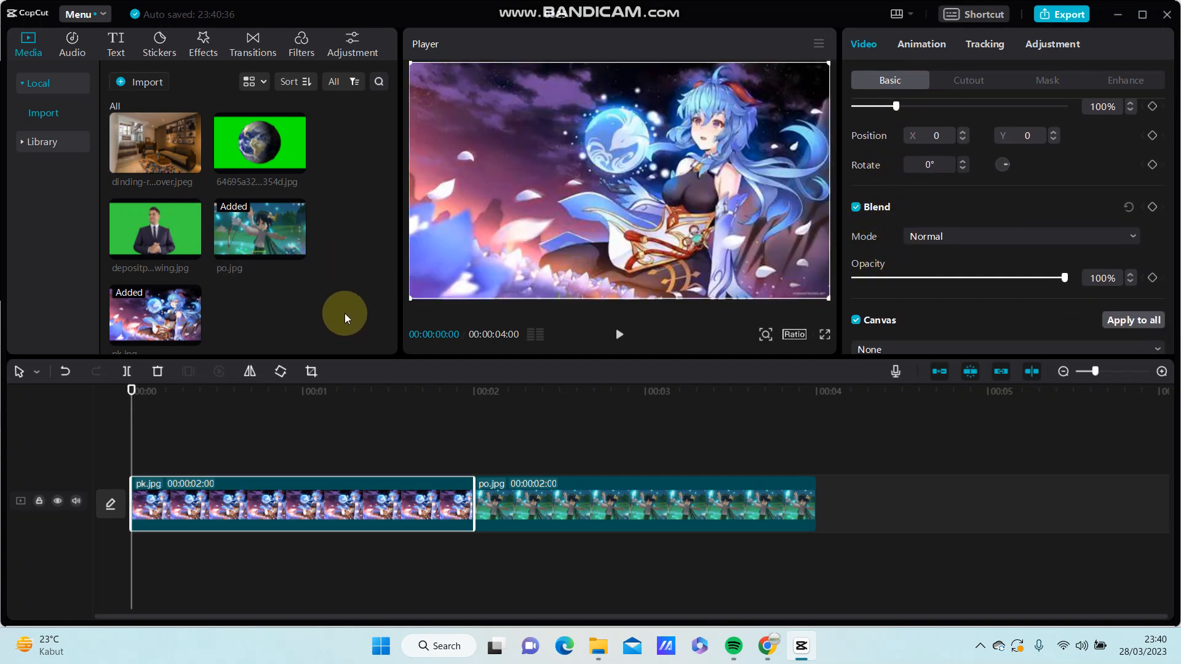
Place the green-screen Earth image on a track above pk.jpg from the timeline start, and delete the po.jpg clip.
drag(256, 147, 132, 438)
click(523, 501)
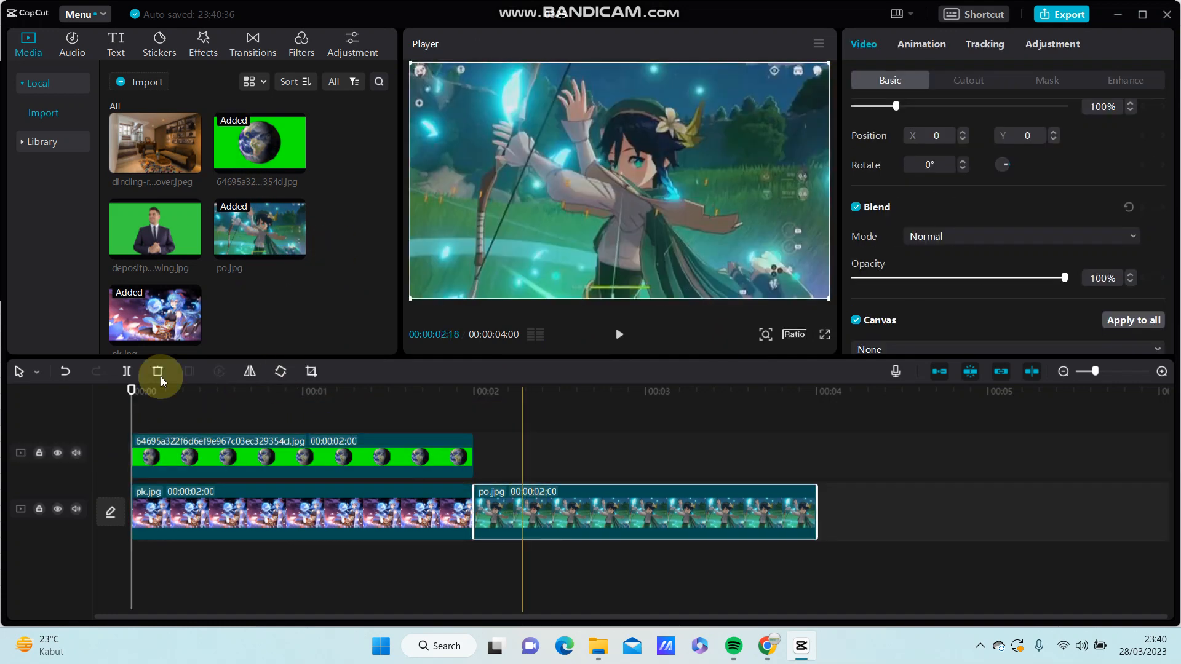
click(157, 372)
click(537, 523)
Scale the green-screen Earth overlay down to about 74%, keeping it centred in the frame.
click(394, 451)
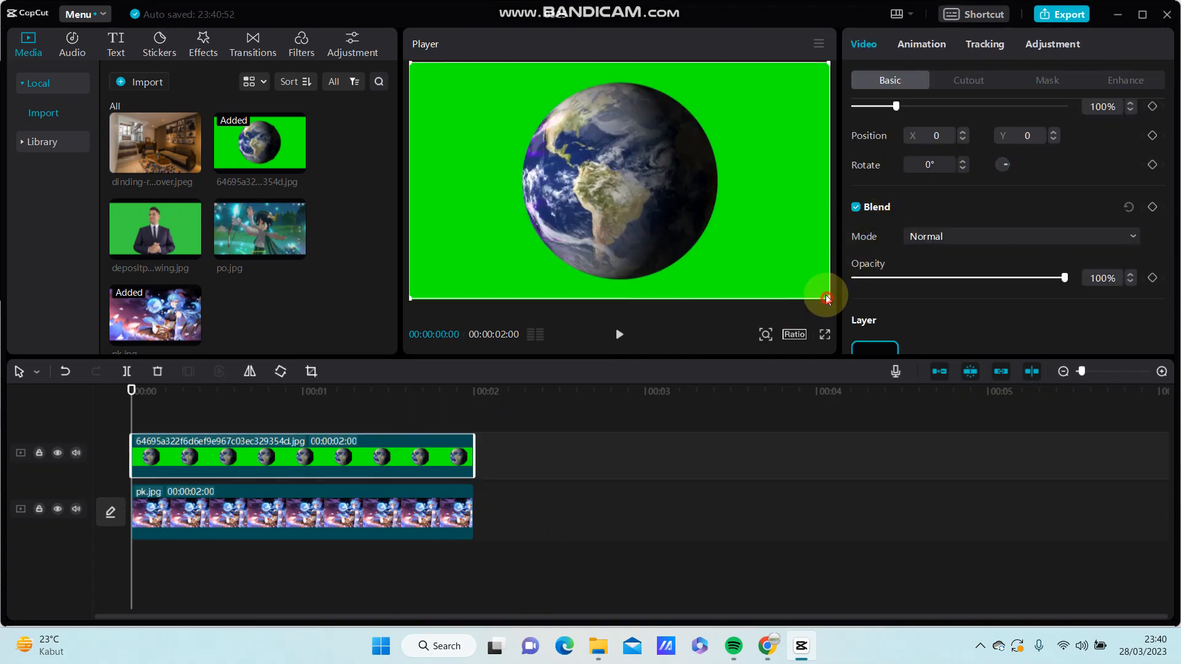
drag(827, 299, 777, 269)
Remove the Earth overlay's green background with Chroma key, sampling the green and setting Strength to 38 and Shadow to 15.
click(962, 81)
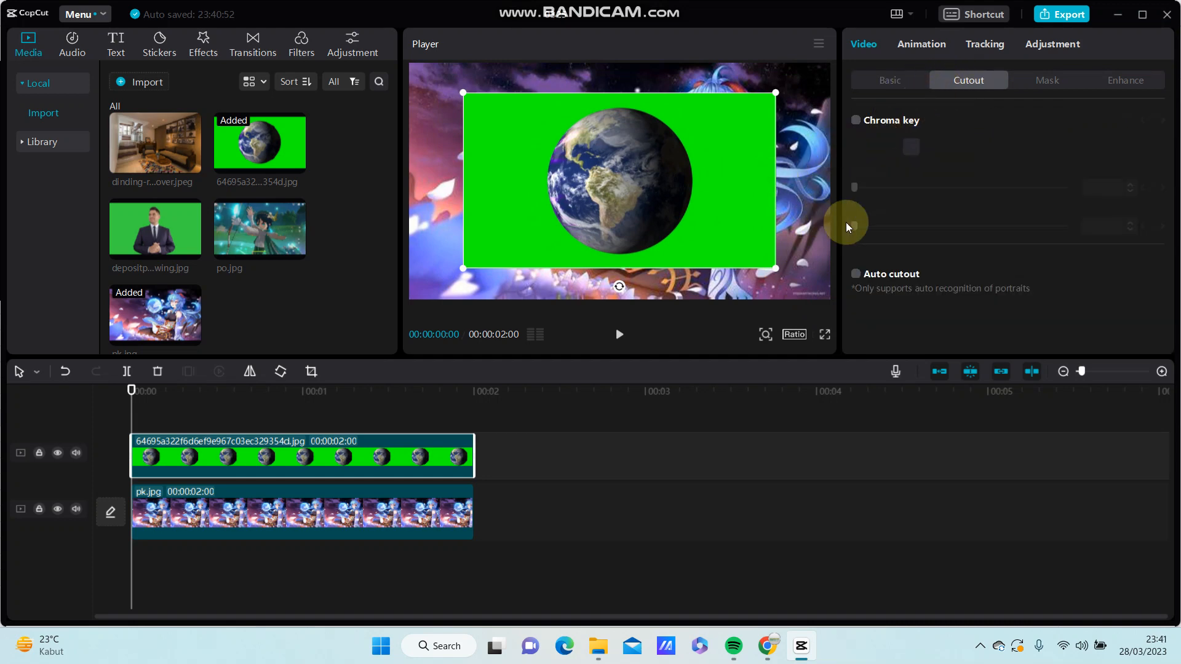
click(856, 120)
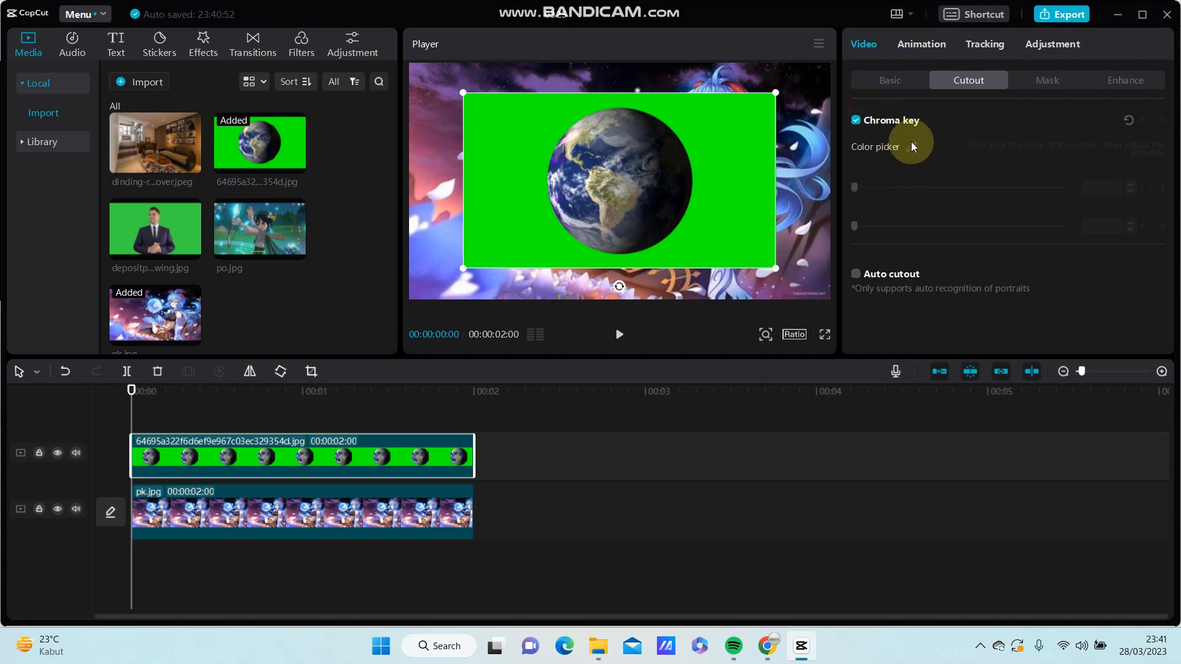
click(912, 146)
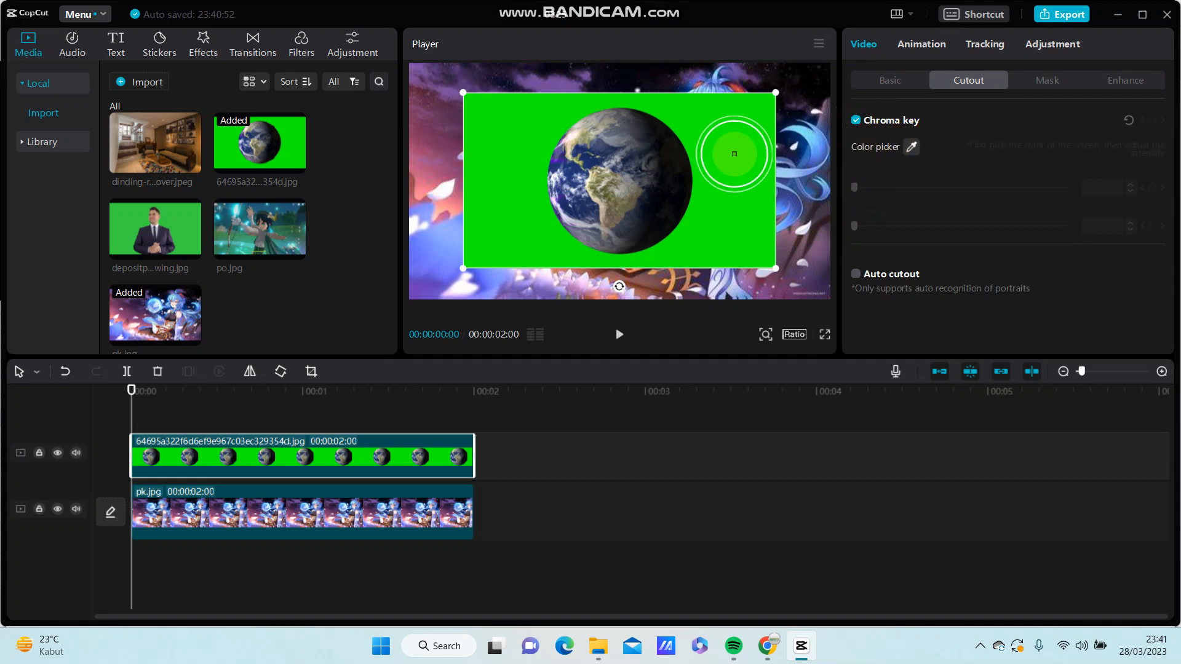
click(734, 154)
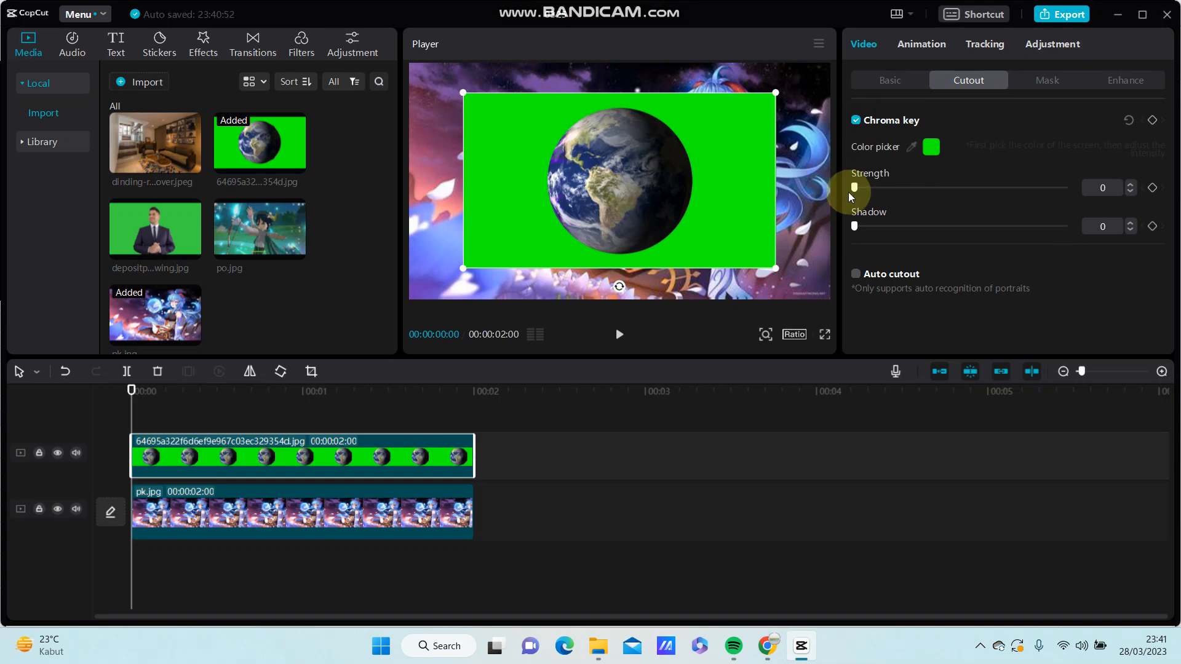
drag(869, 190, 934, 193)
drag(856, 226, 887, 225)
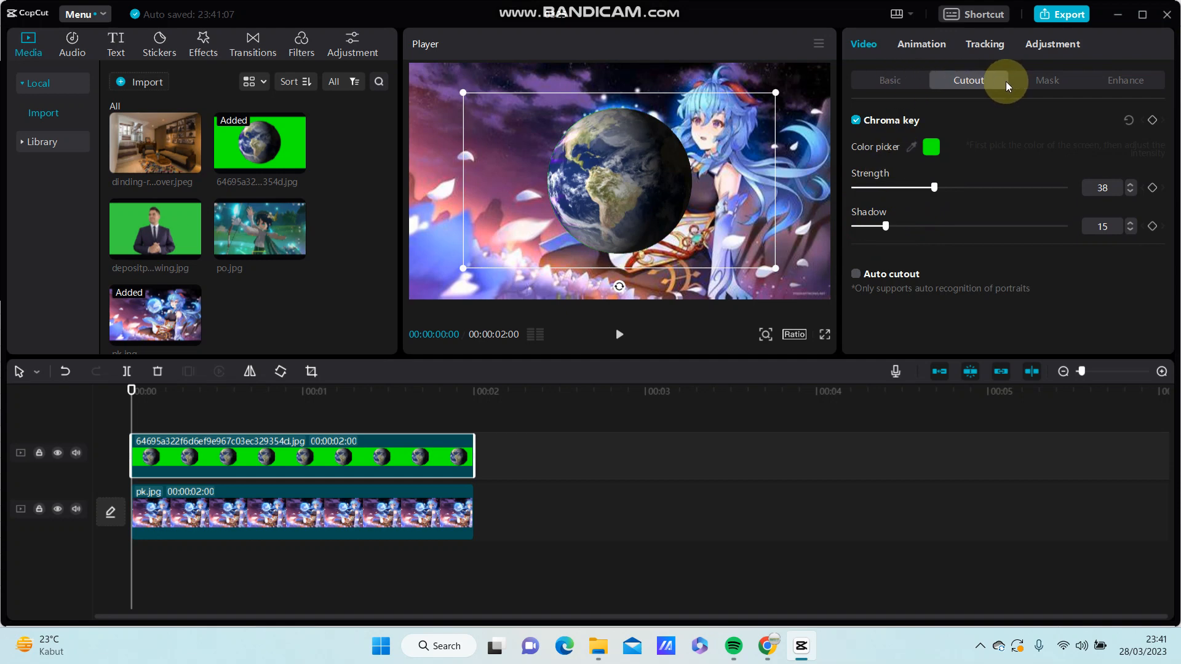
Examine the animation, tracking, mask, enhance and basic options available for the Earth overlay.
click(922, 41)
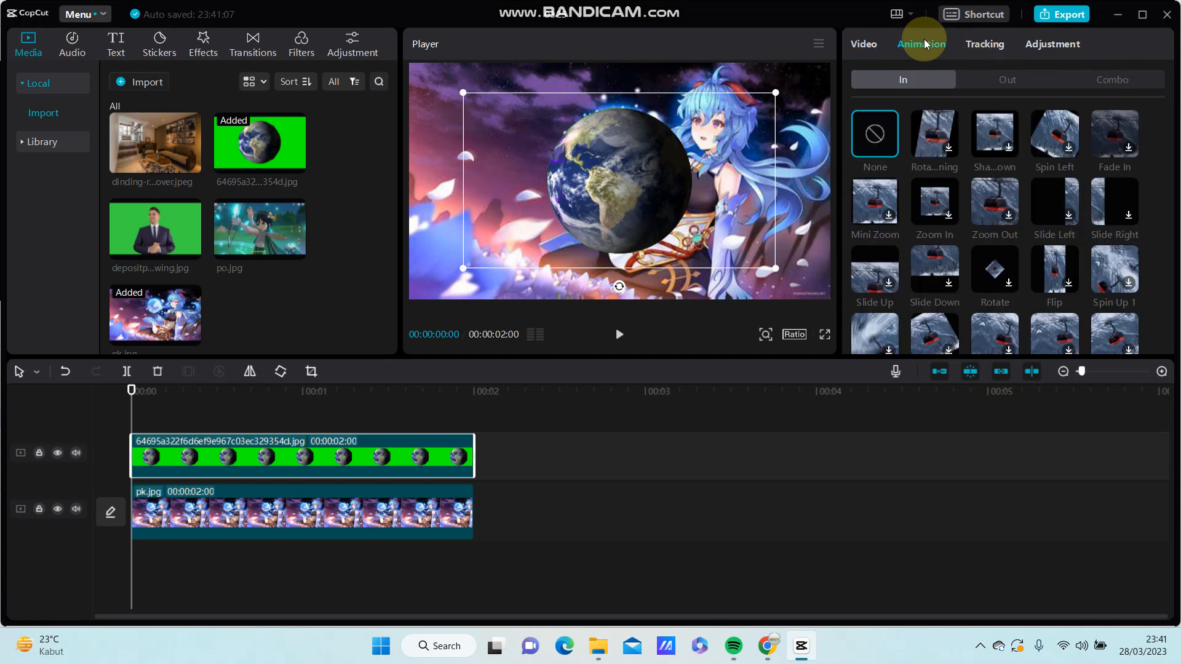
click(987, 46)
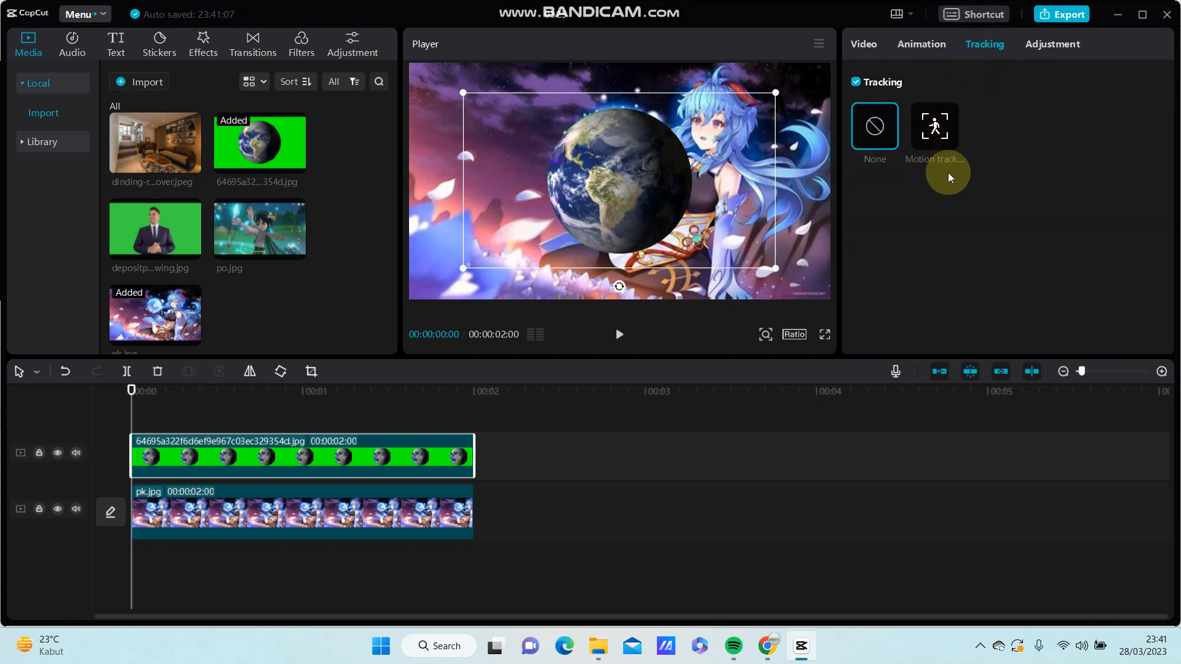
click(920, 42)
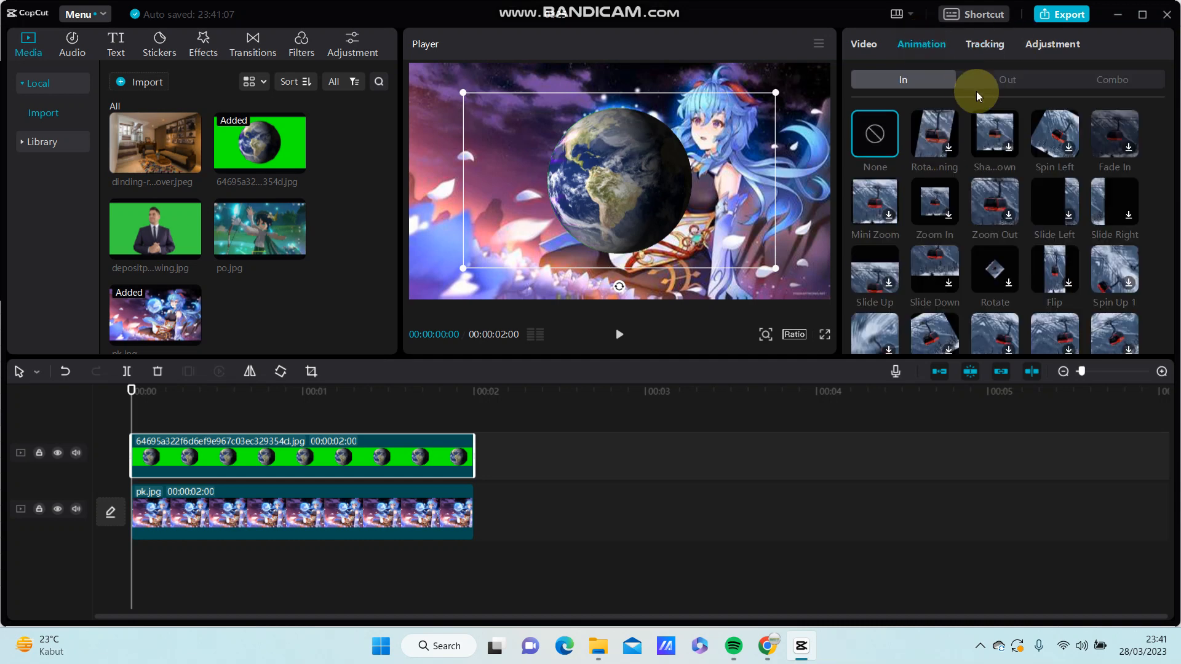
click(865, 46)
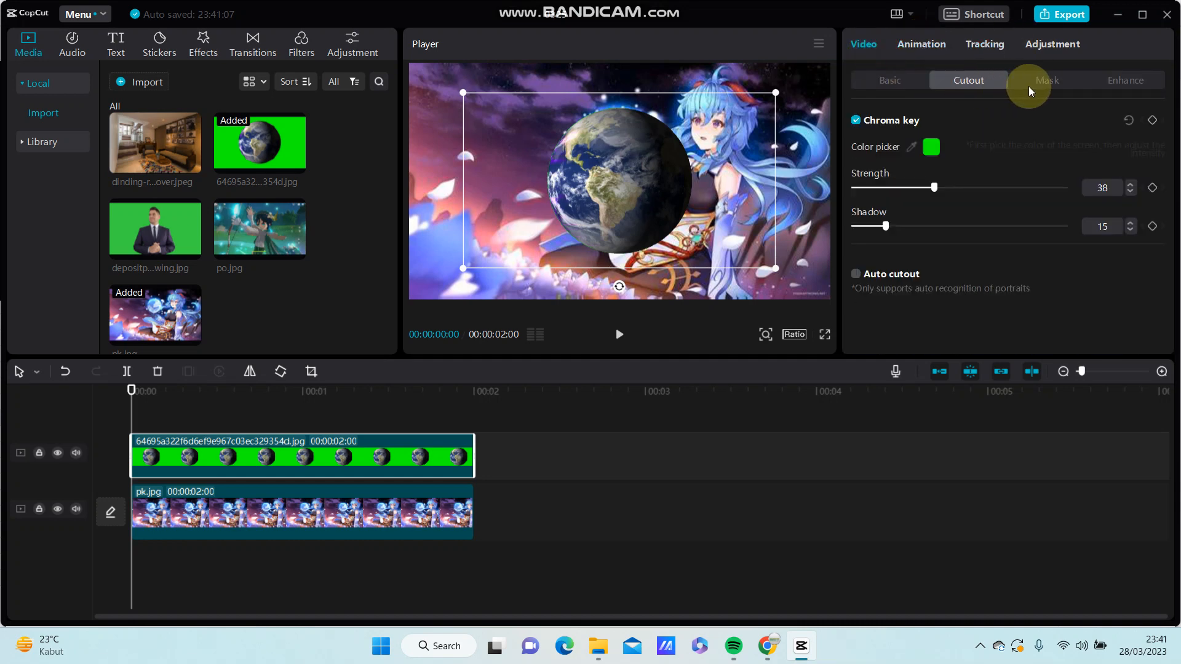
click(1047, 83)
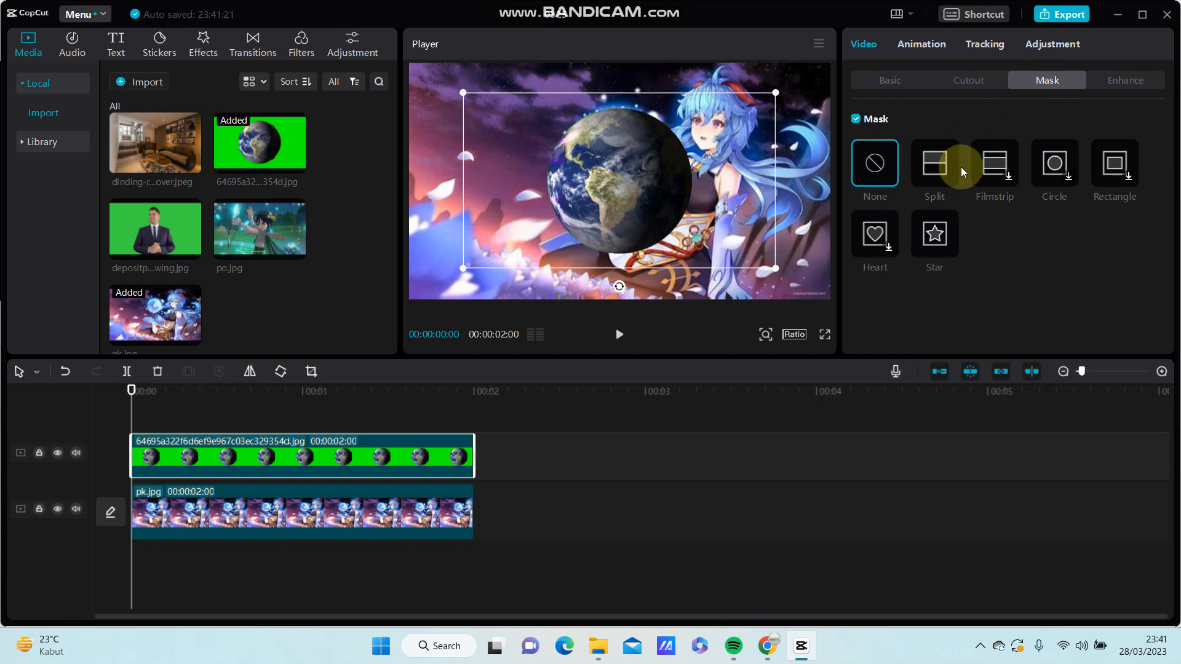
click(1110, 87)
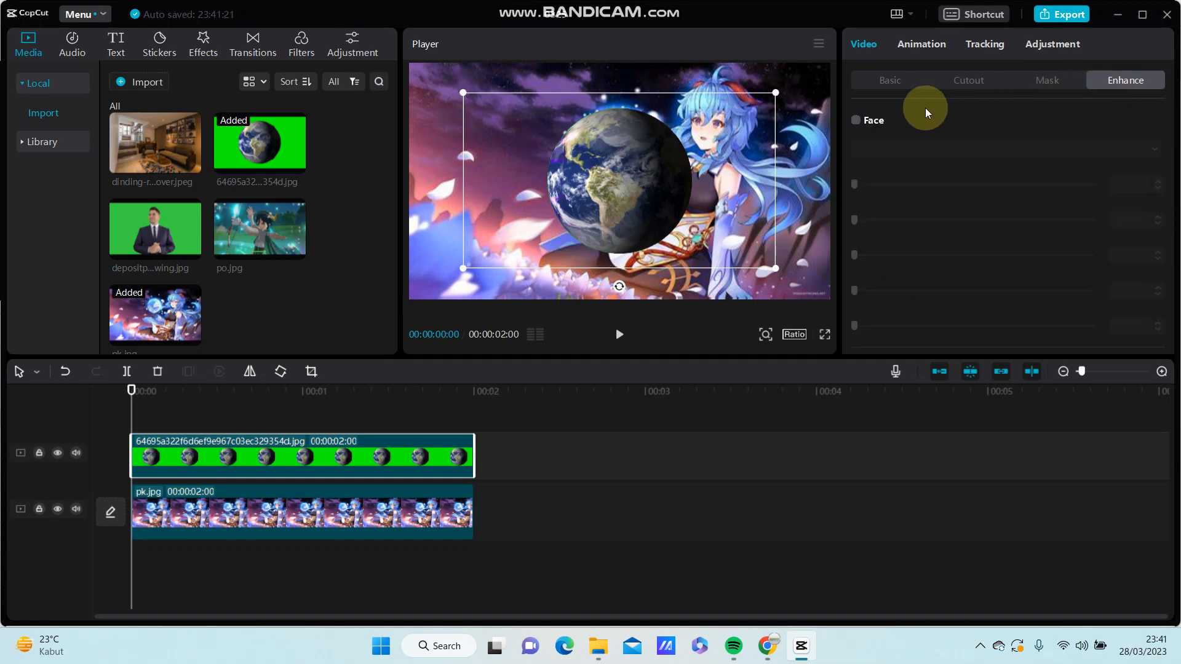
click(890, 86)
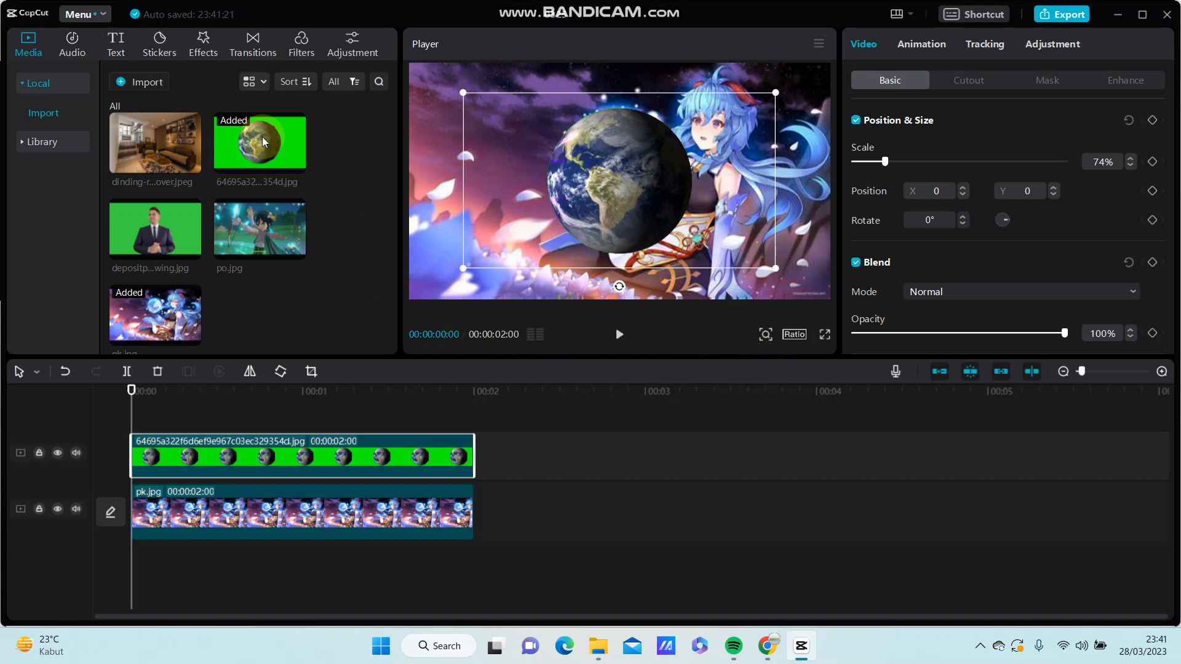
Split the Earth overlay at 00:00:00:57 and add the Glitch transition between its two parts.
click(292, 437)
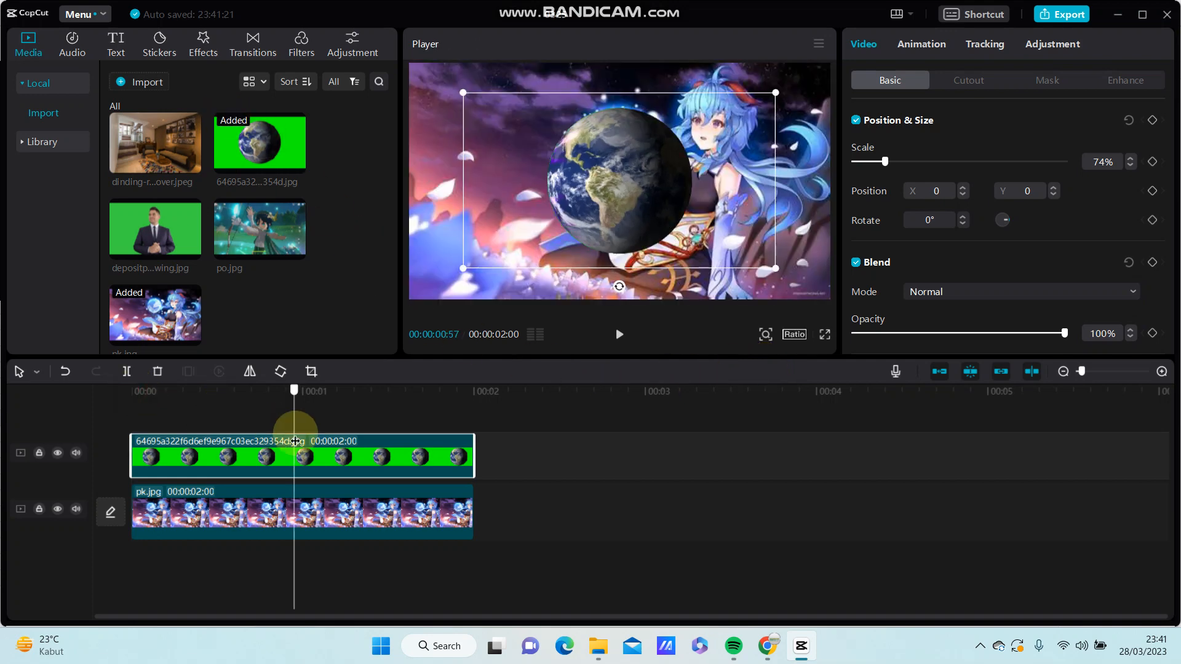
click(126, 371)
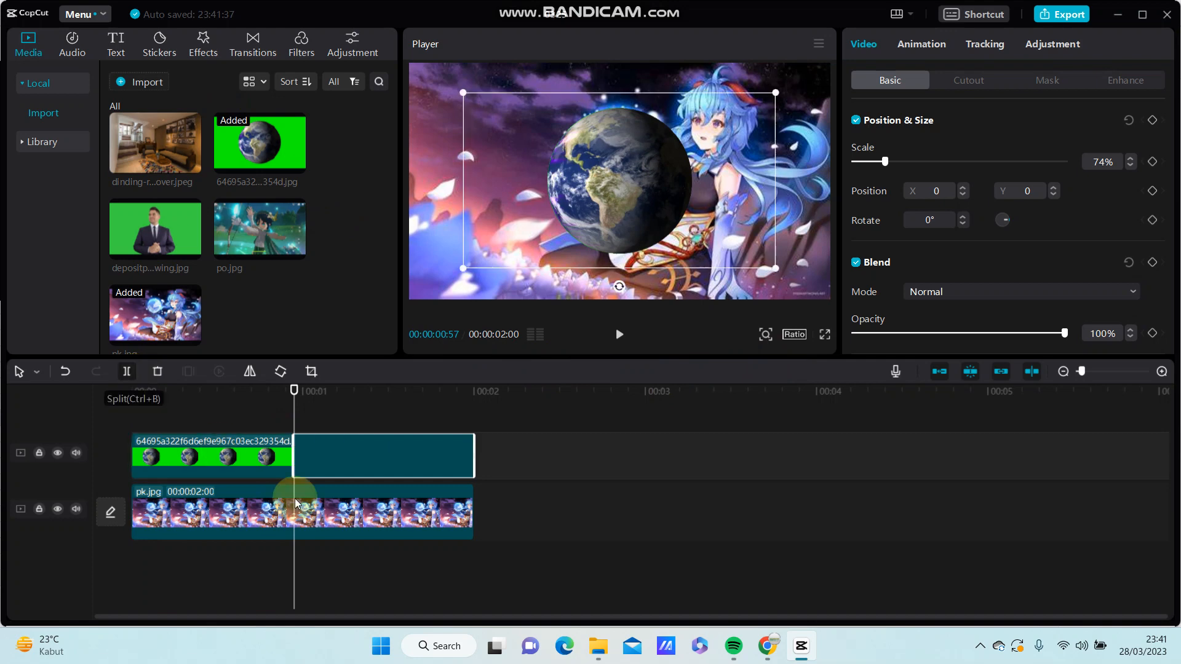
click(253, 55)
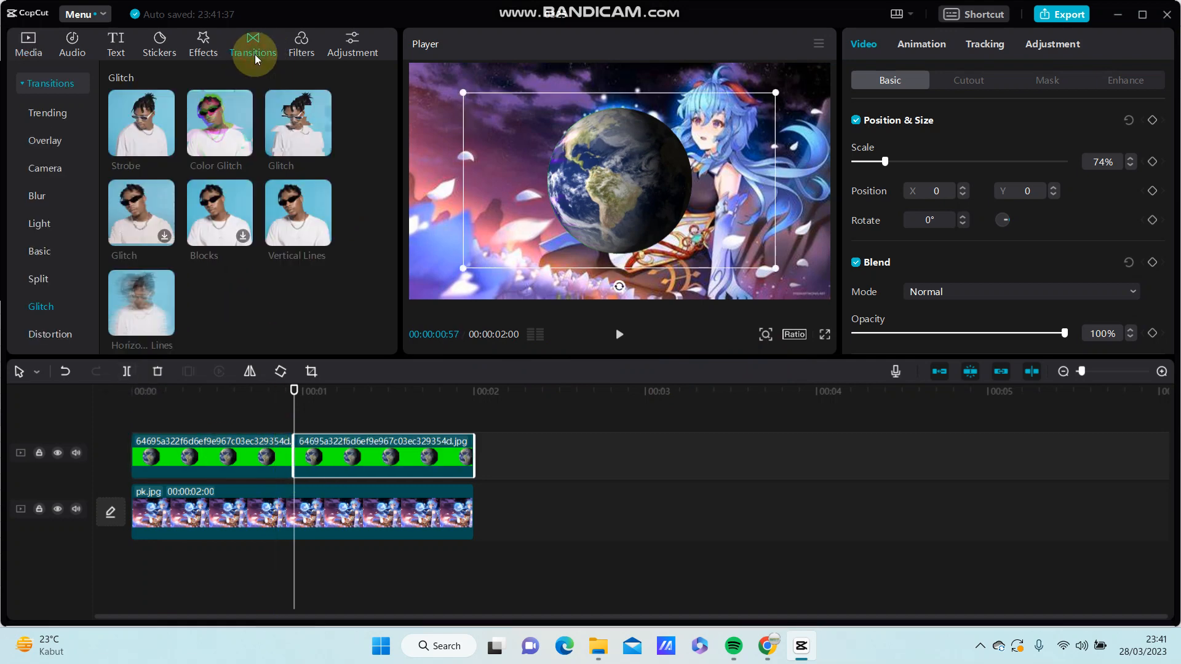
click(321, 145)
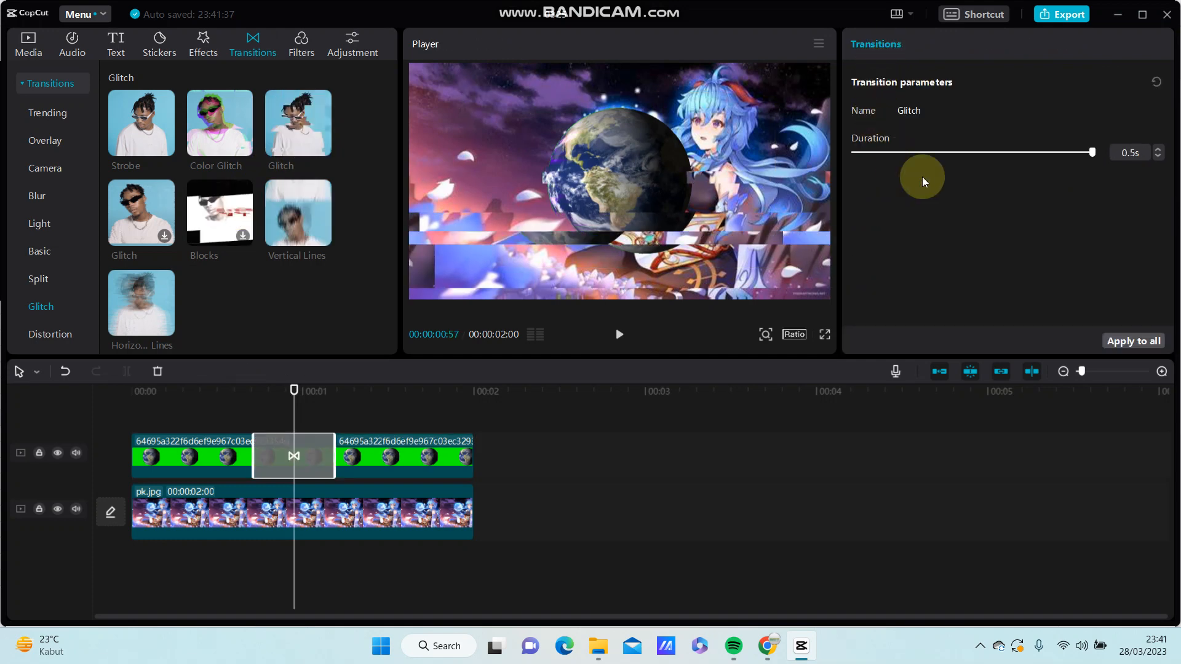
click(540, 493)
click(292, 215)
Add the Nightclub Shake effect above the clips from the timeline start and trim it to end with them at 2 seconds.
click(211, 45)
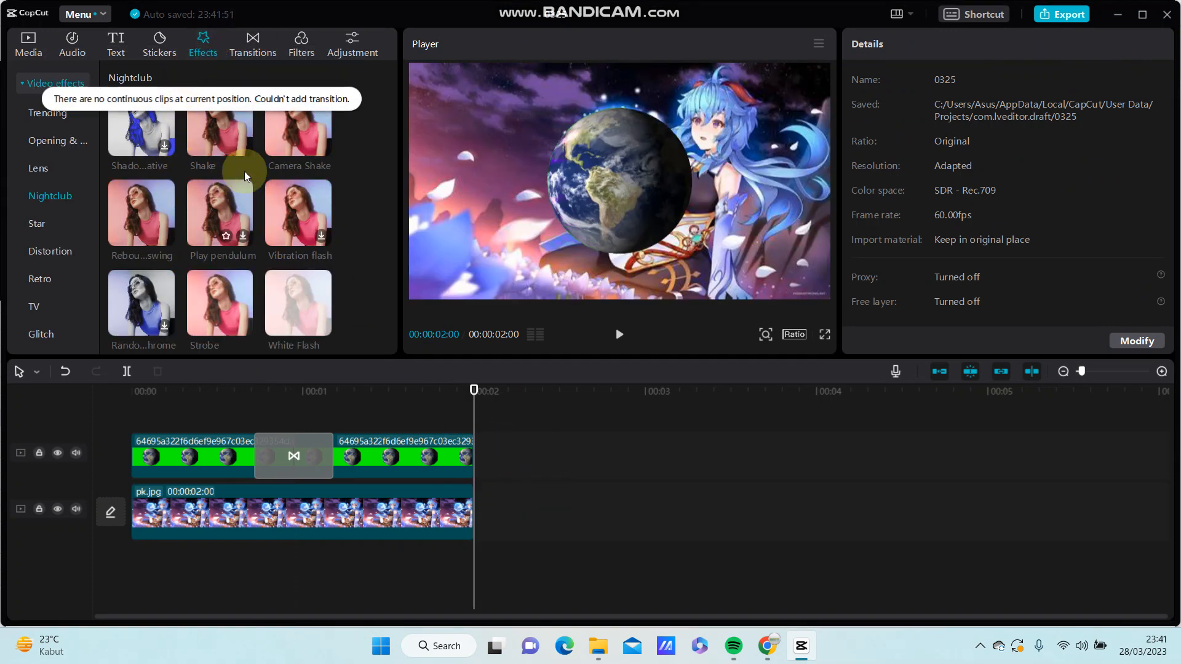
mouse_move(244, 151)
drag(244, 151, 490, 430)
drag(303, 452, 178, 444)
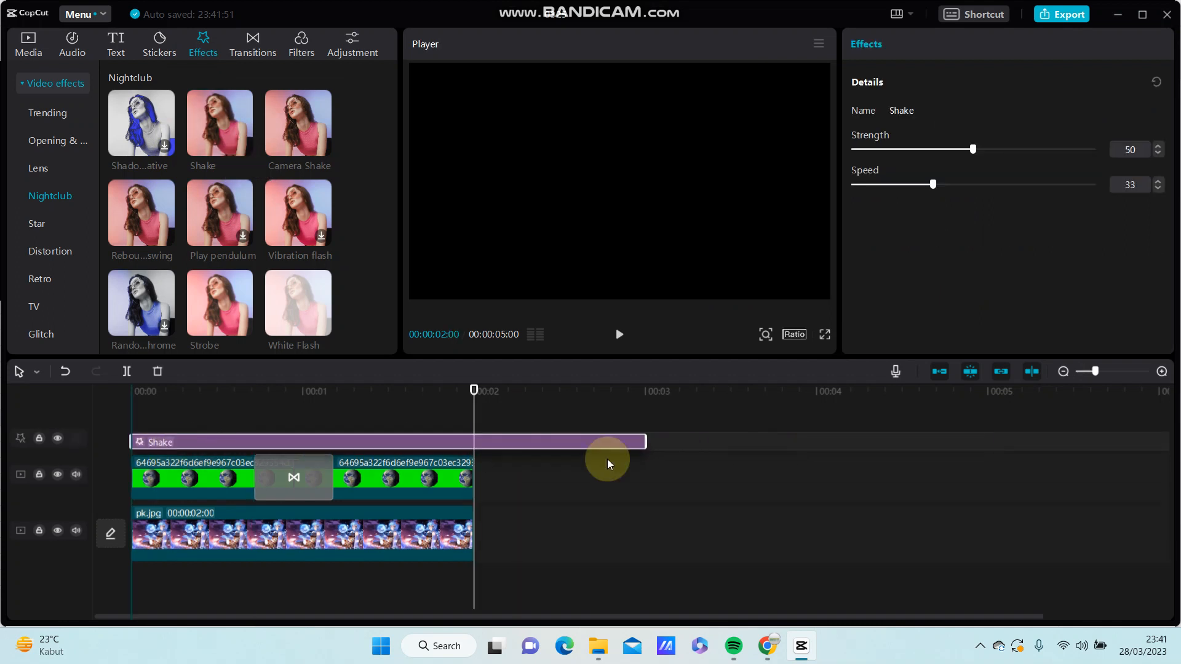
drag(641, 445, 470, 450)
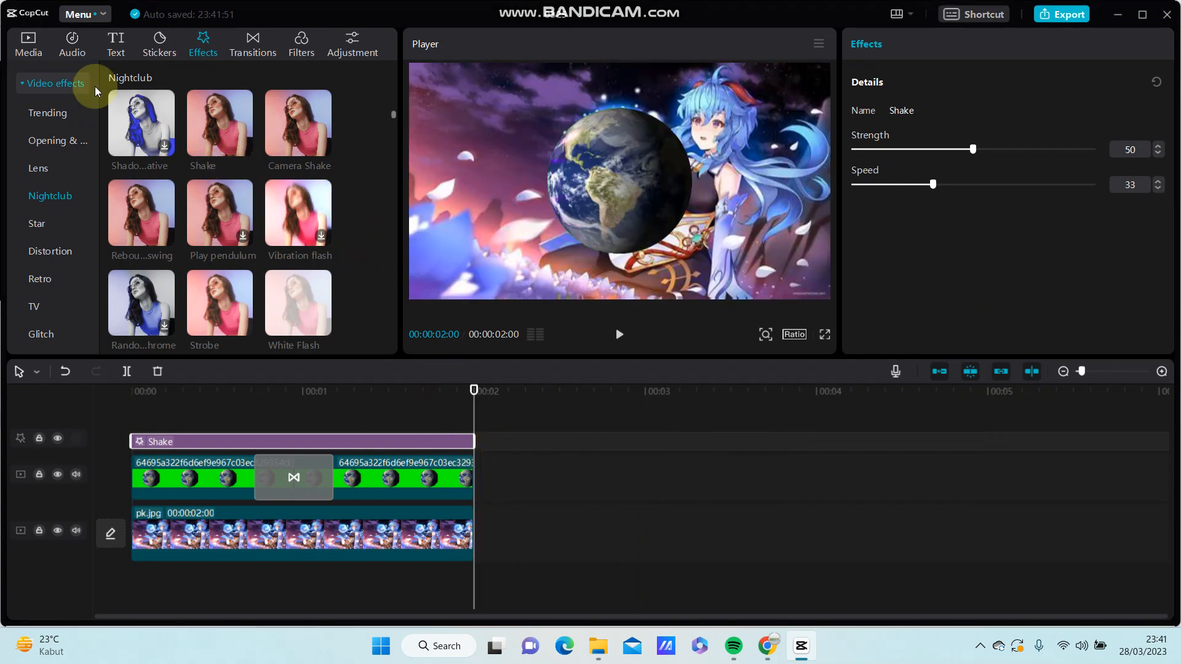
Examine the music, sound effects, extracted audio and TikTok sections of the audio library.
click(76, 53)
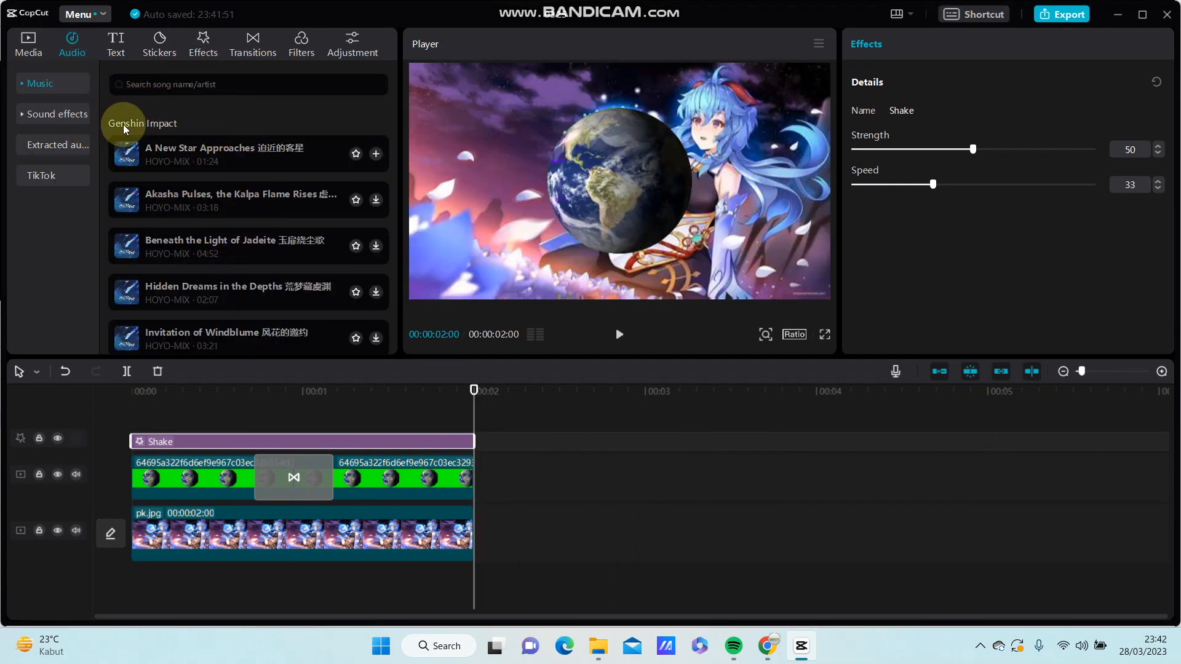
click(73, 118)
click(68, 120)
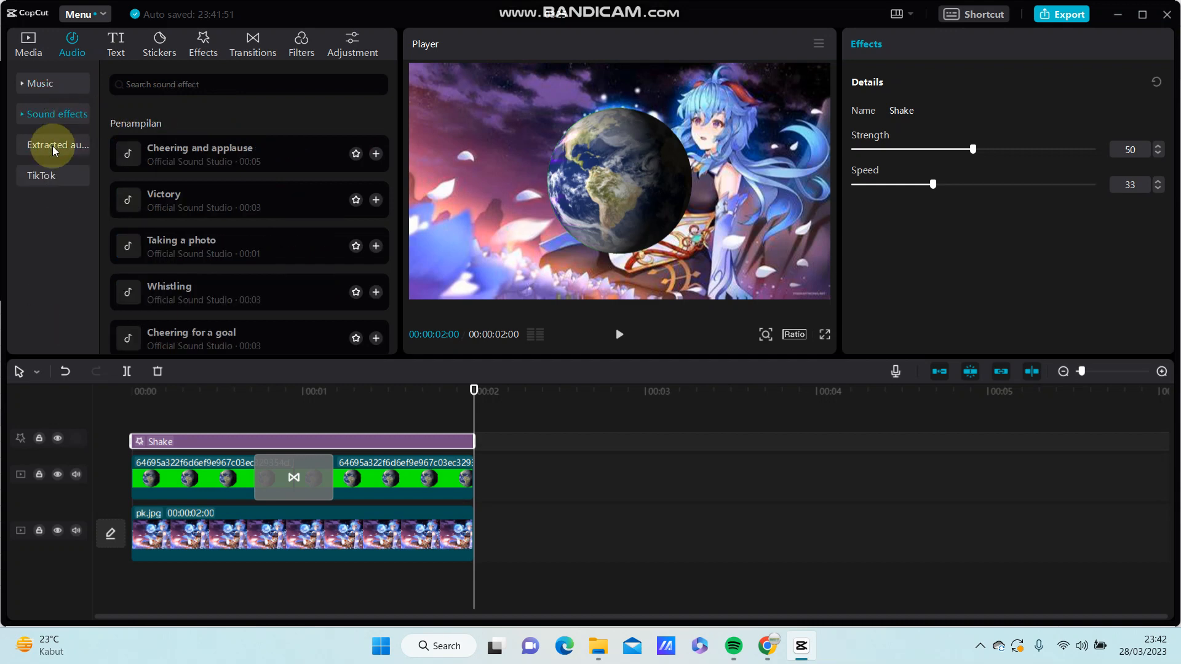
click(53, 146)
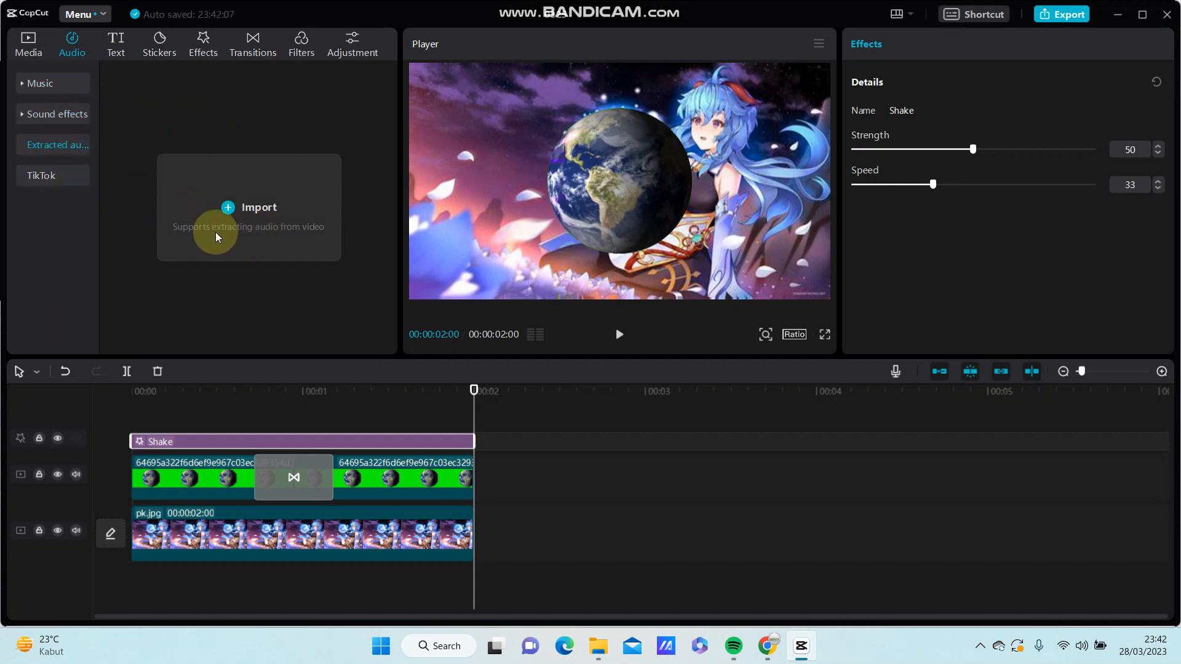
click(69, 181)
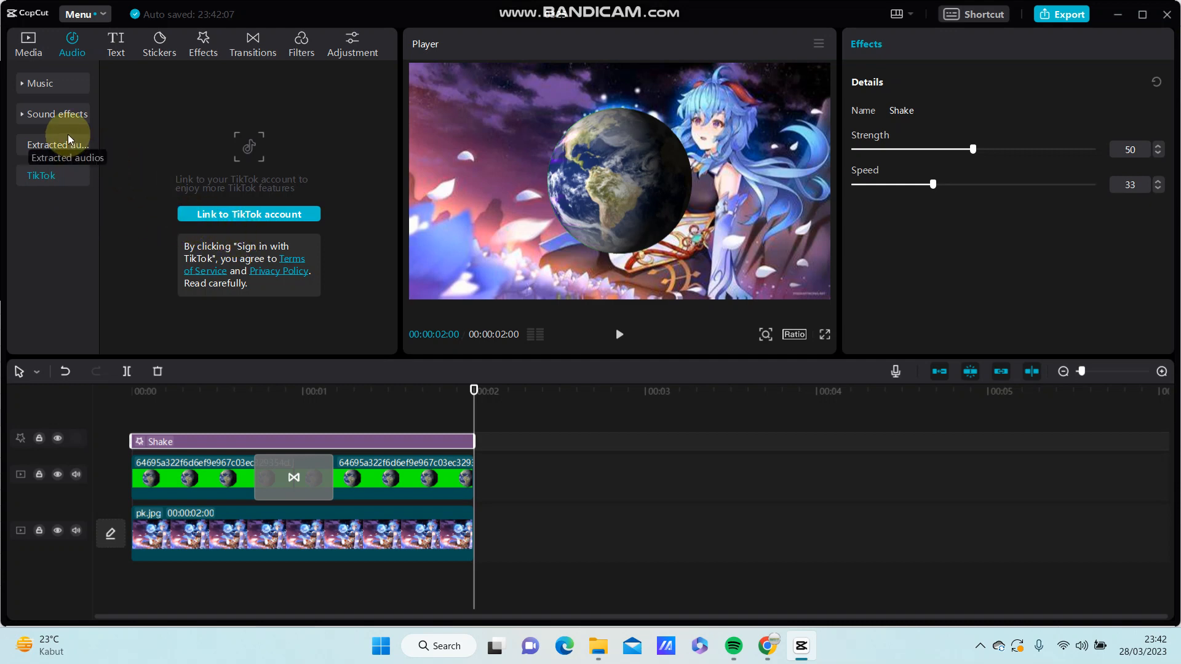
Add the music track A New Star Approaches from the timeline start and cut off everything past 00:00:02:00.
click(55, 88)
click(54, 87)
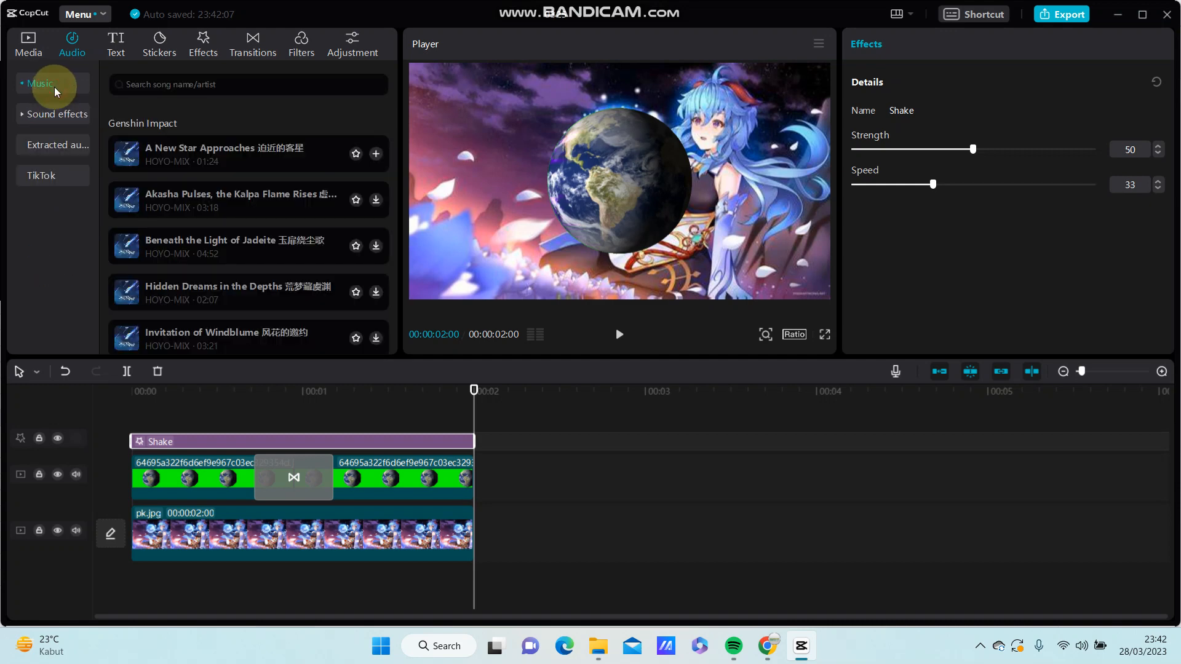
click(376, 154)
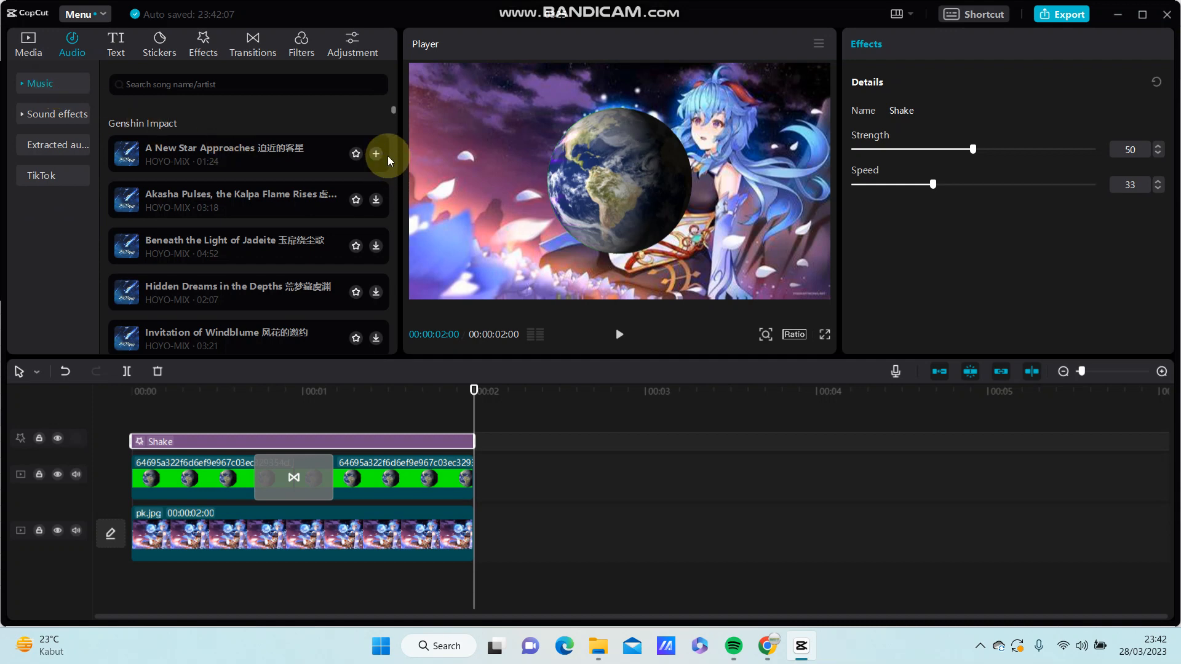
drag(556, 577, 215, 576)
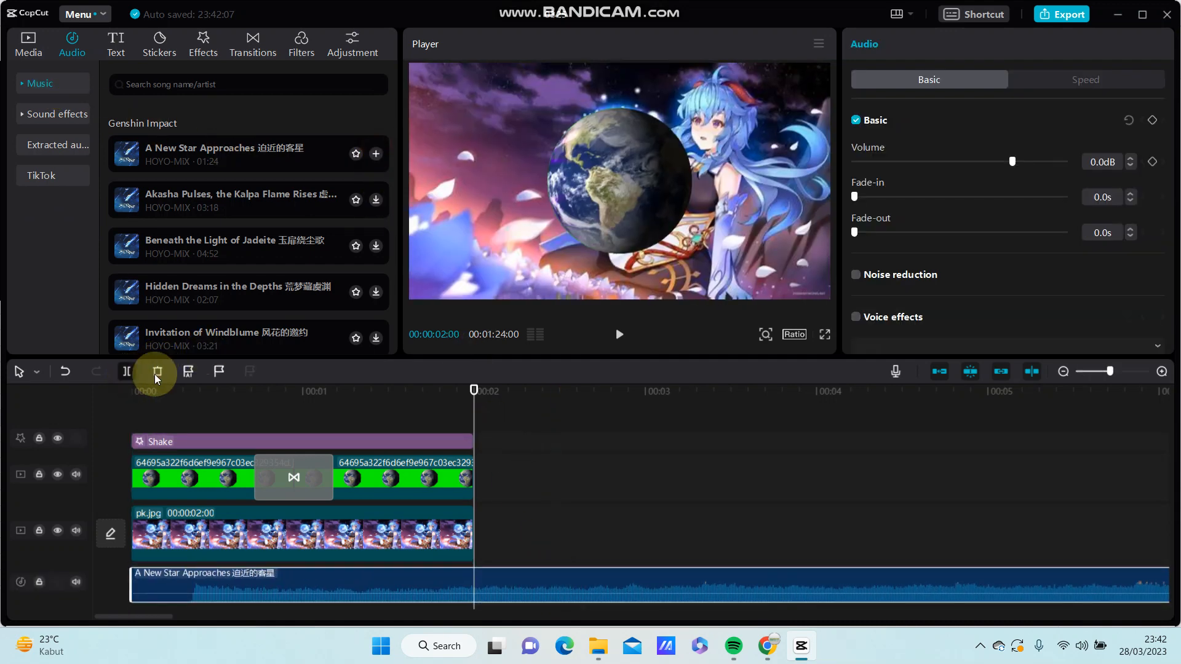
click(127, 372)
click(155, 374)
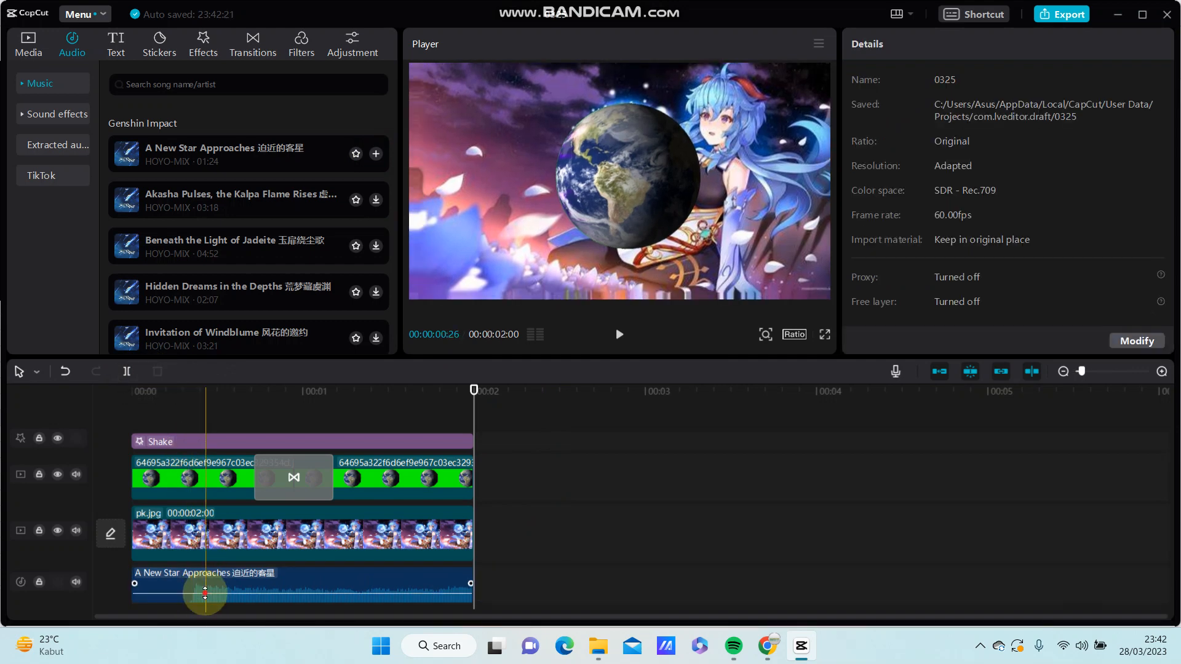
Examine the trimmed music clip's audio settings, the timeline around 00:00:00:43, and the sticker and text libraries.
click(205, 592)
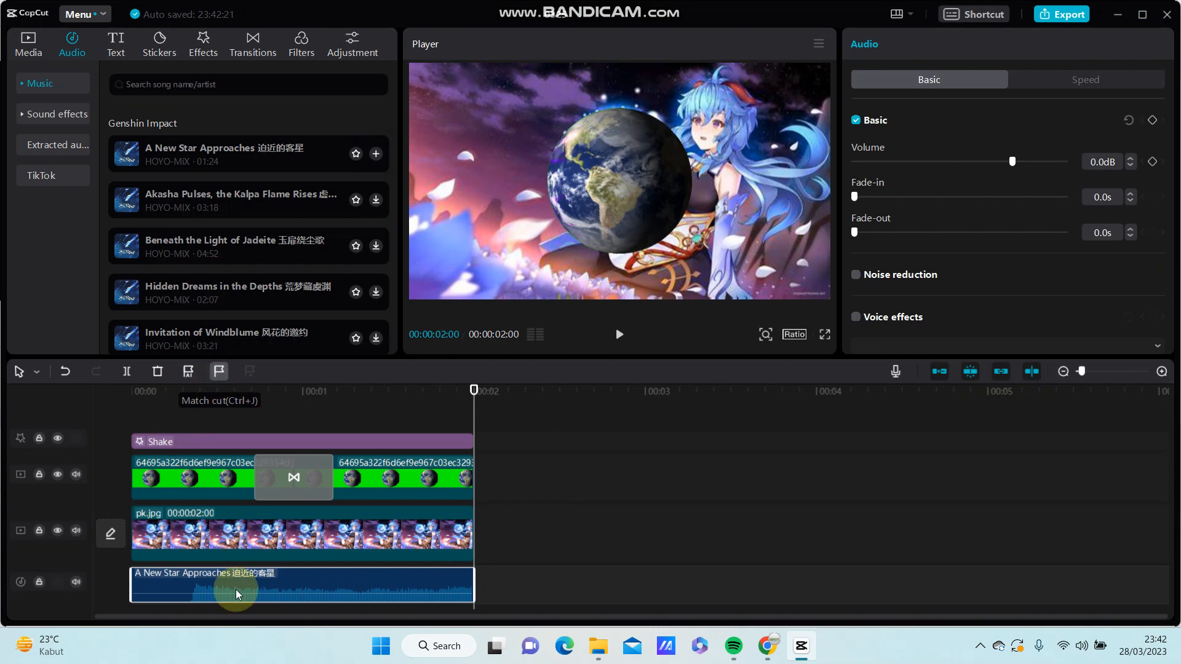
drag(471, 393, 254, 444)
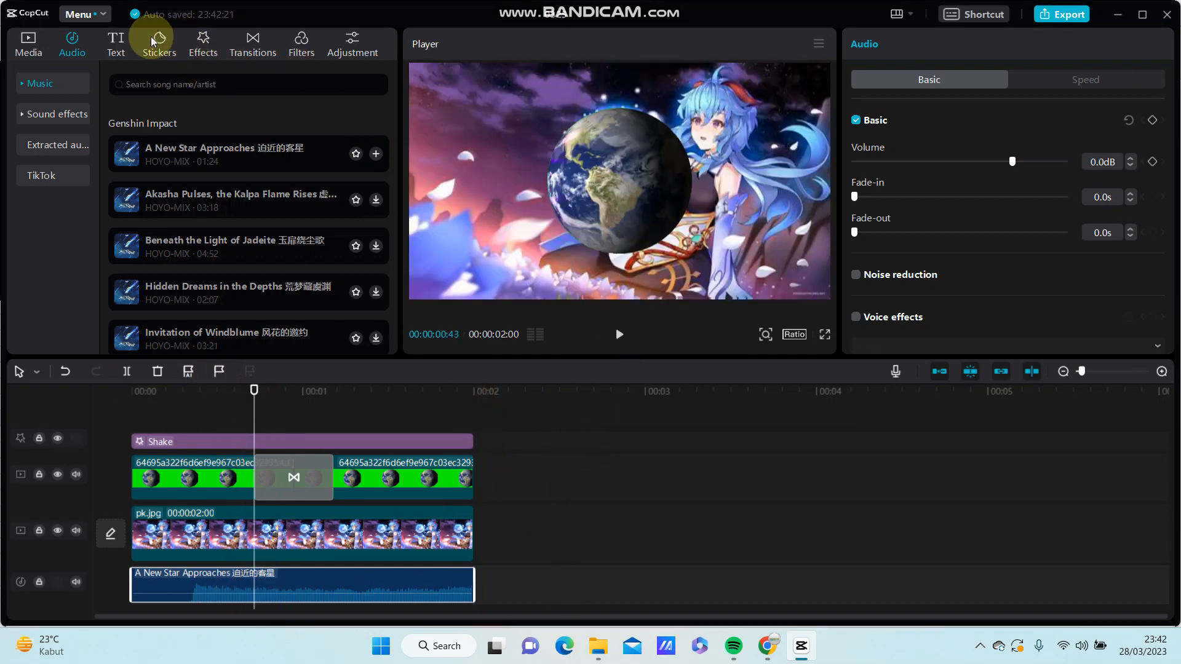
click(139, 53)
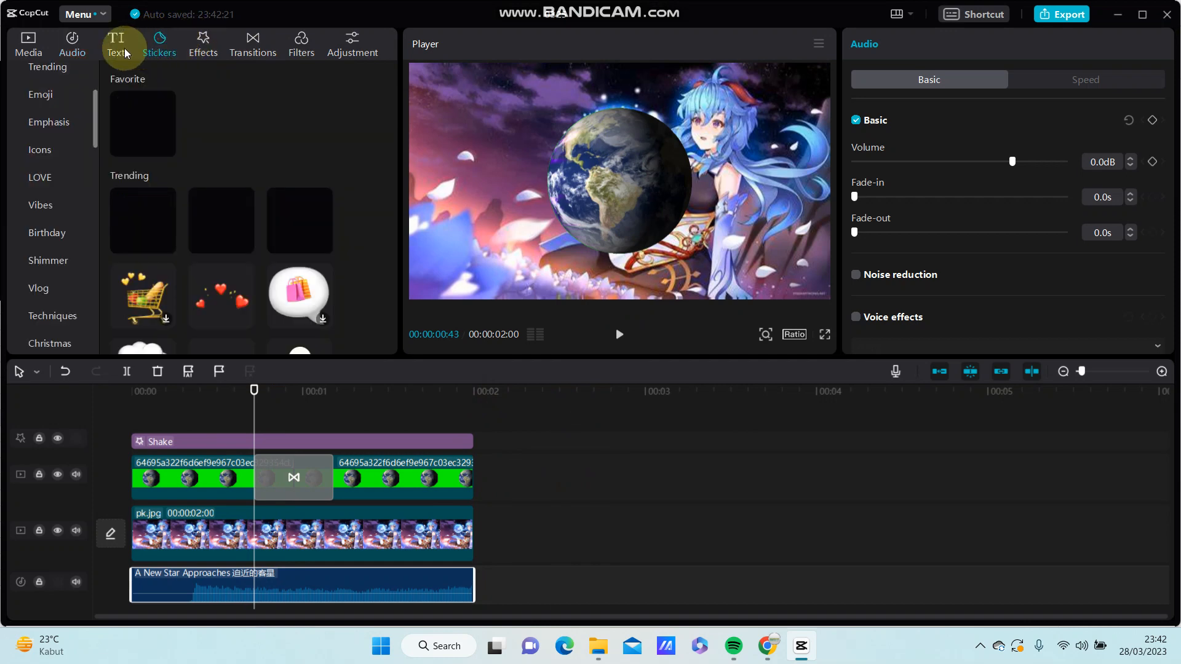
click(111, 46)
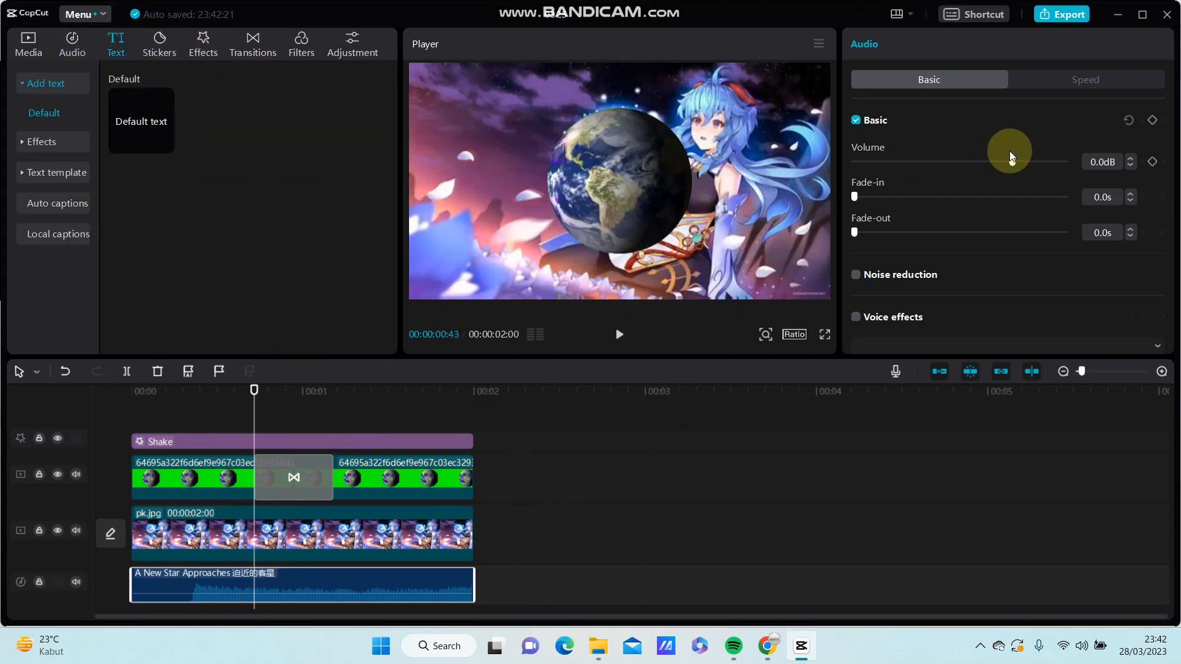
Review the video and audio export settings for the project, and close them without exporting.
click(1054, 15)
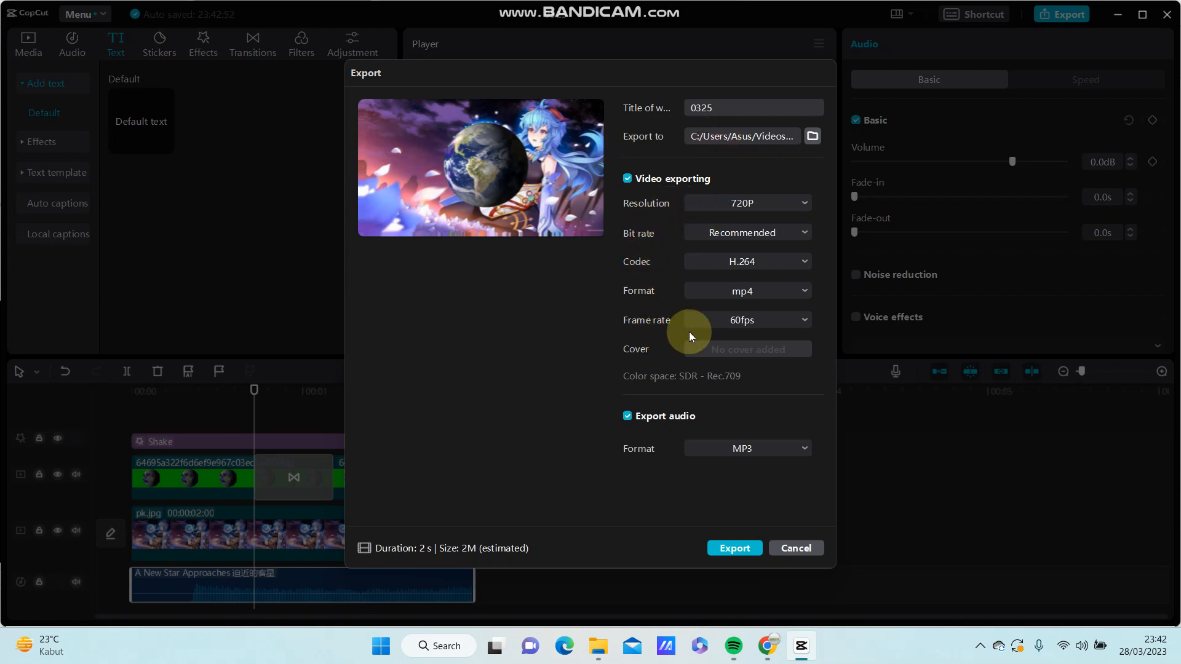
click(821, 550)
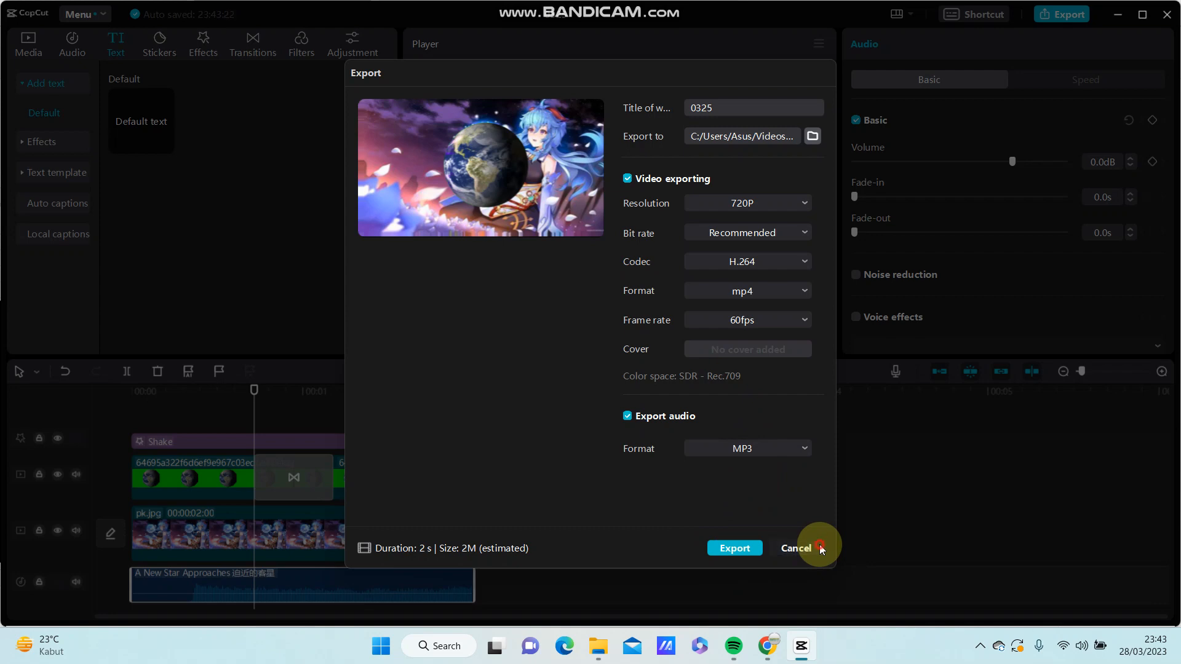